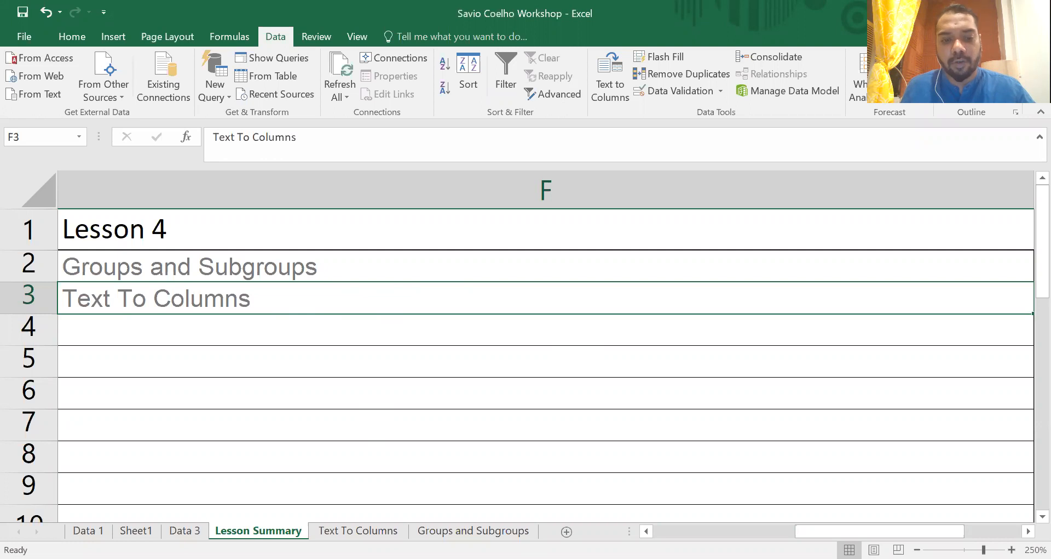
# Open the Text To Columns sheet and examine the slash-separated records in A1:A12
pyautogui.click(394, 531)
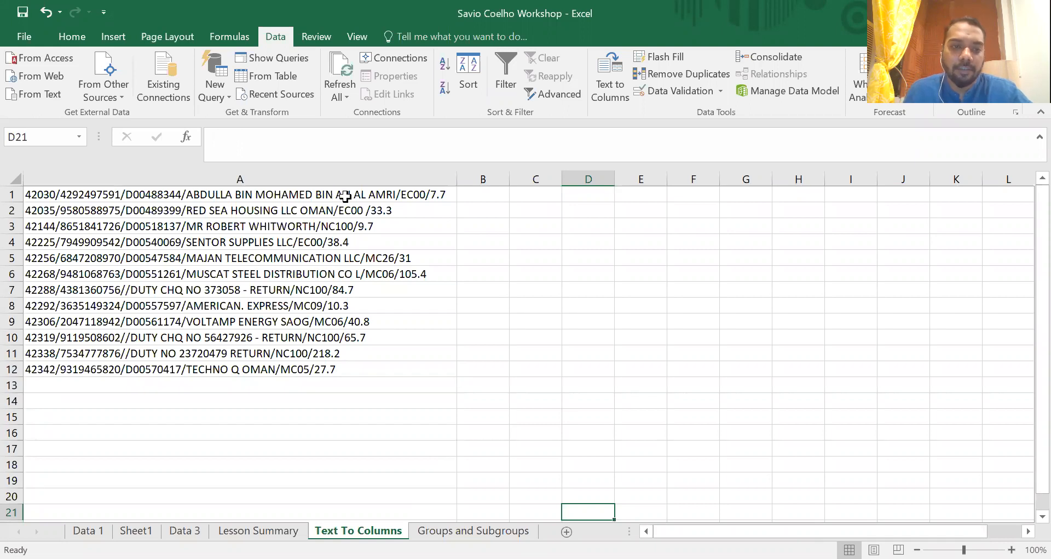
pyautogui.moveTo(345, 196); pyautogui.dragTo(340, 369)
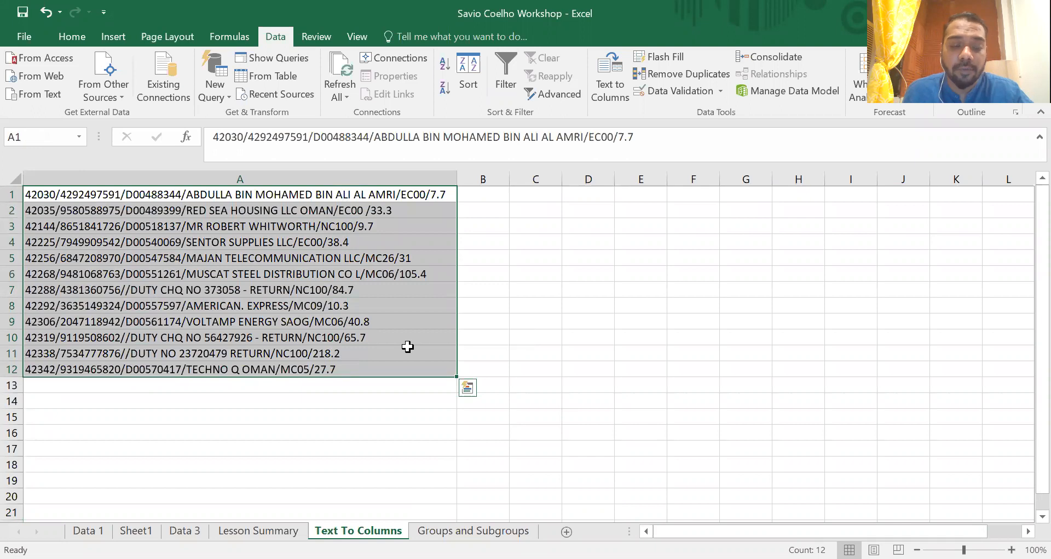
pyautogui.click(535, 274)
pyautogui.click(282, 196)
pyautogui.moveTo(280, 204); pyautogui.dragTo(286, 370)
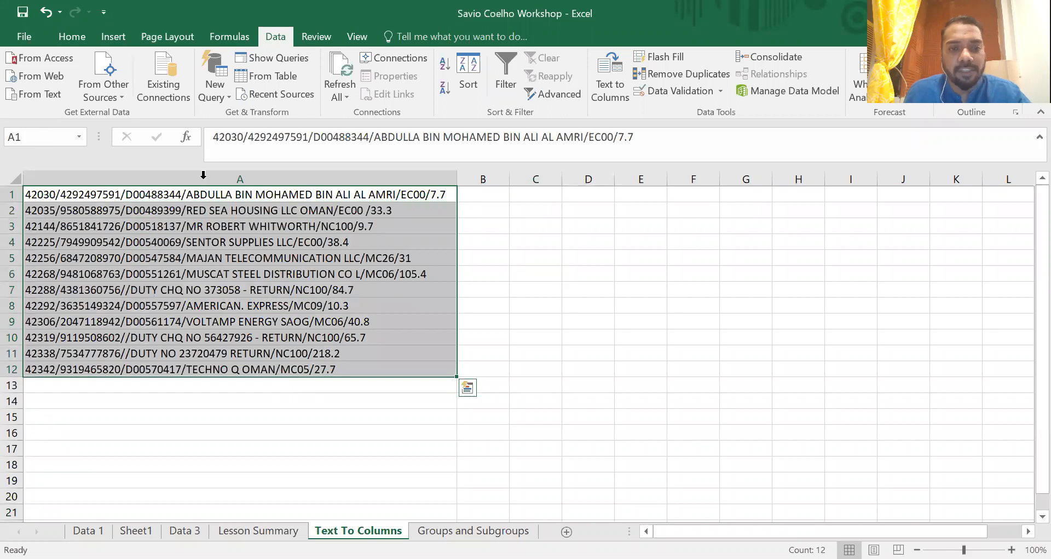
pyautogui.click(398, 413)
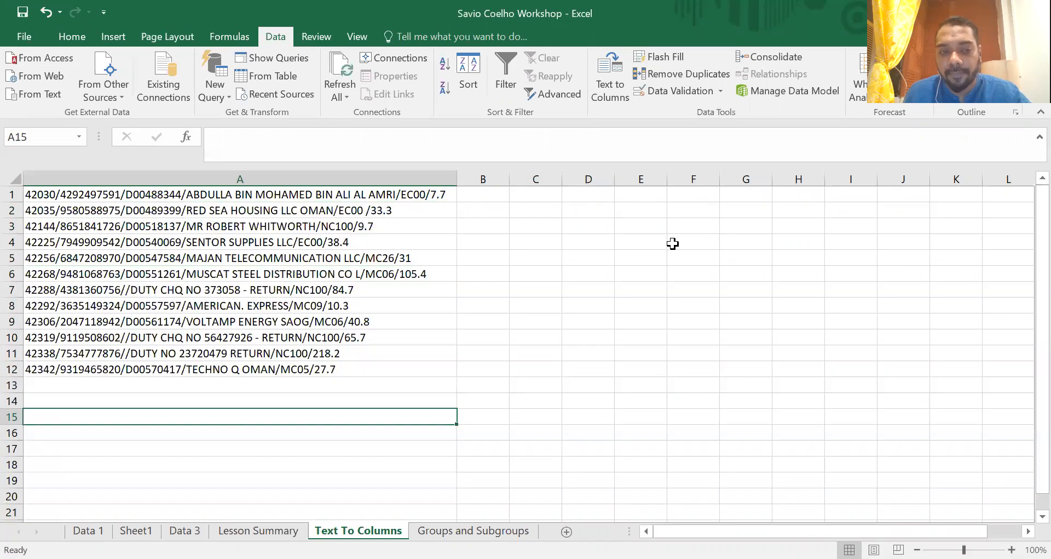
pyautogui.click(429, 305)
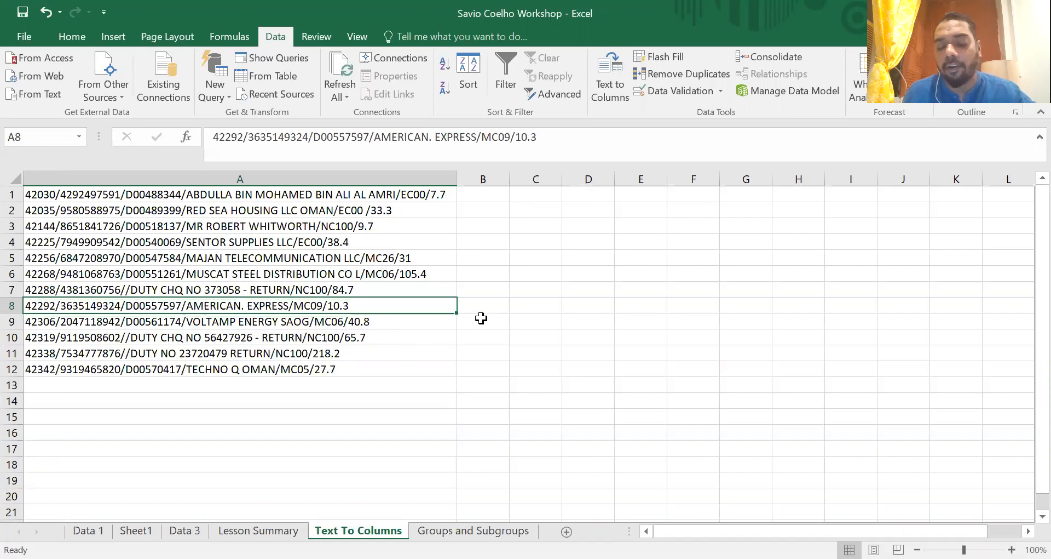
pyautogui.click(441, 372)
pyautogui.moveTo(430, 368); pyautogui.dragTo(210, 189)
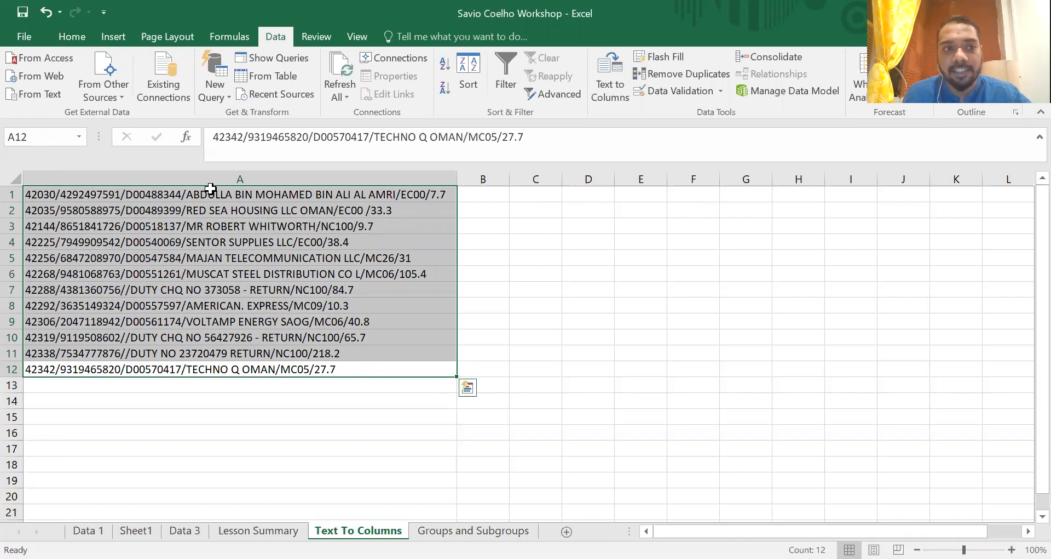
pyautogui.click(200, 284)
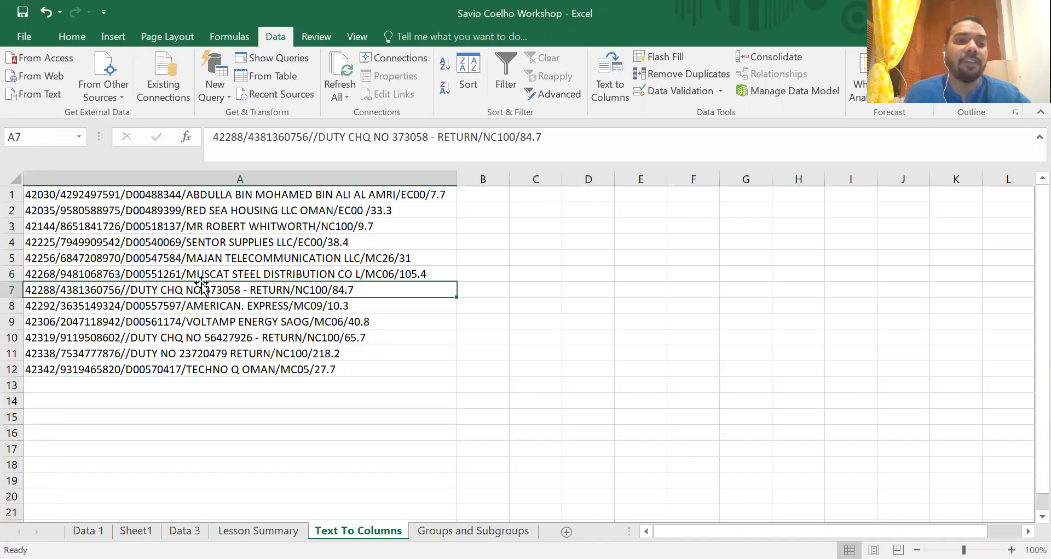
pyautogui.click(371, 196)
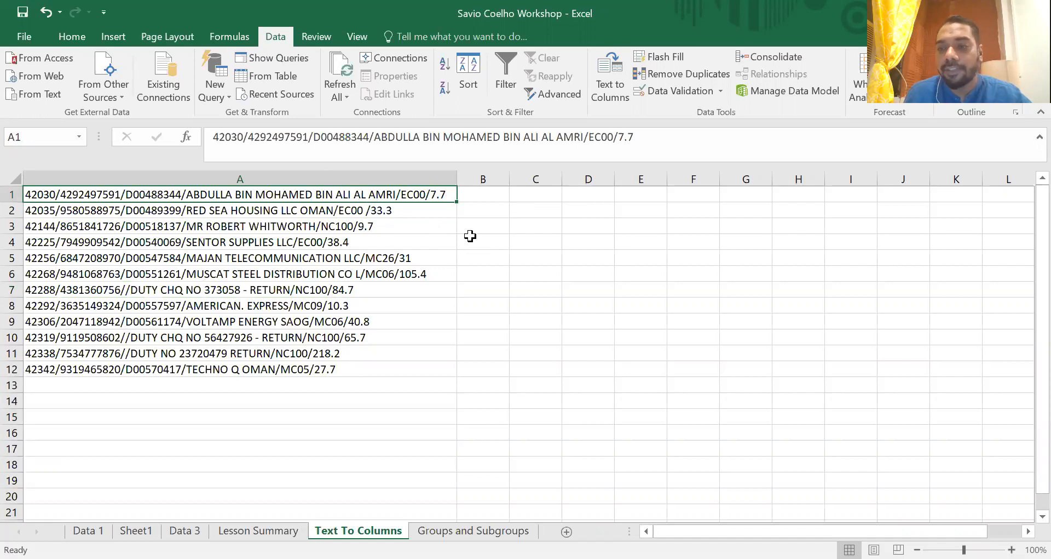
pyautogui.click(351, 176)
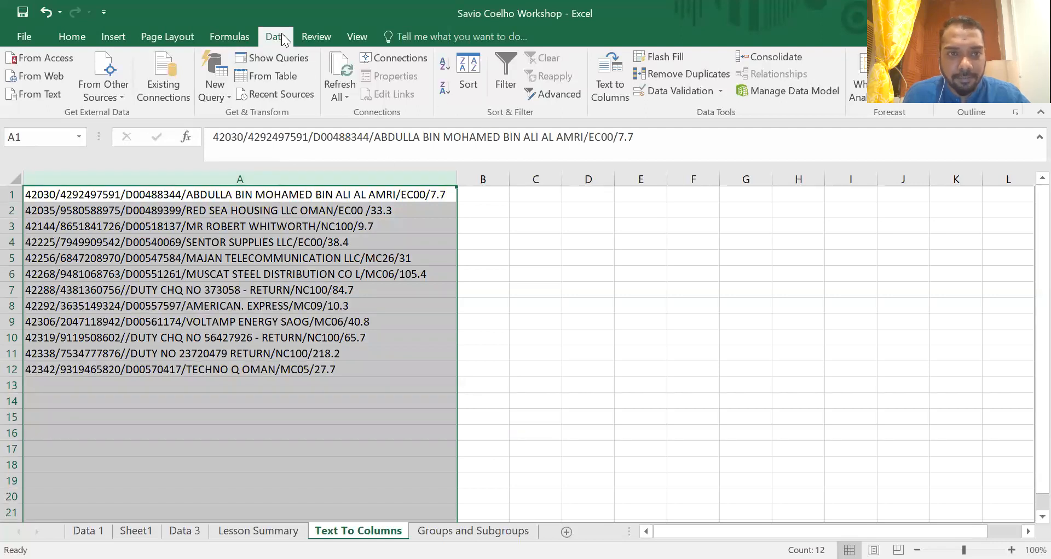
pyautogui.click(63, 39)
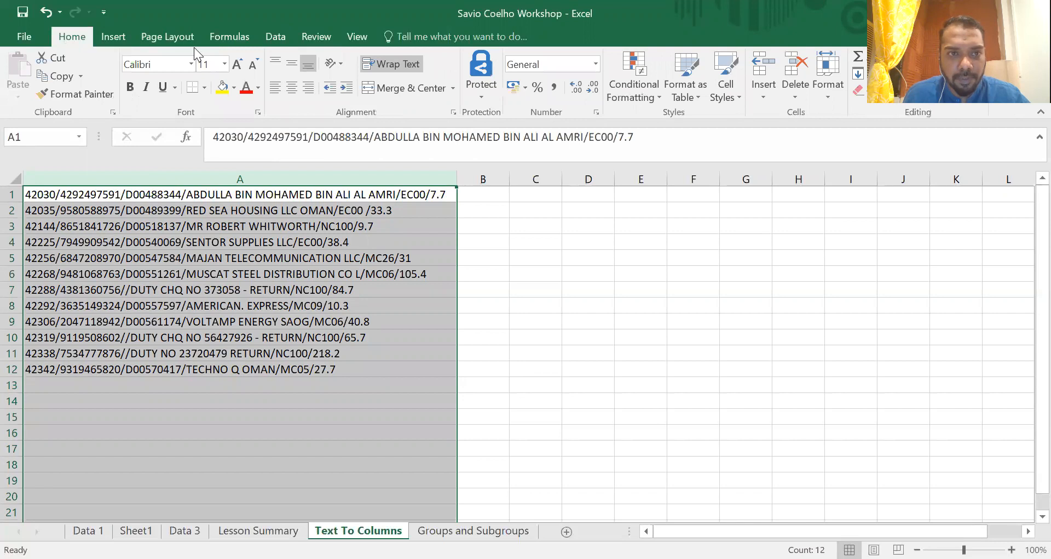
pyautogui.click(273, 39)
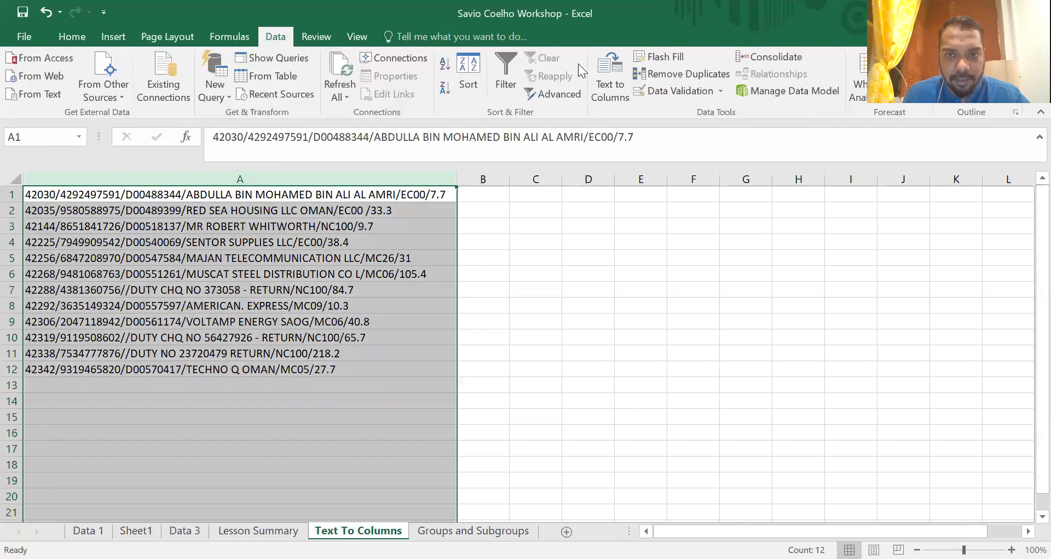
pyautogui.click(606, 91)
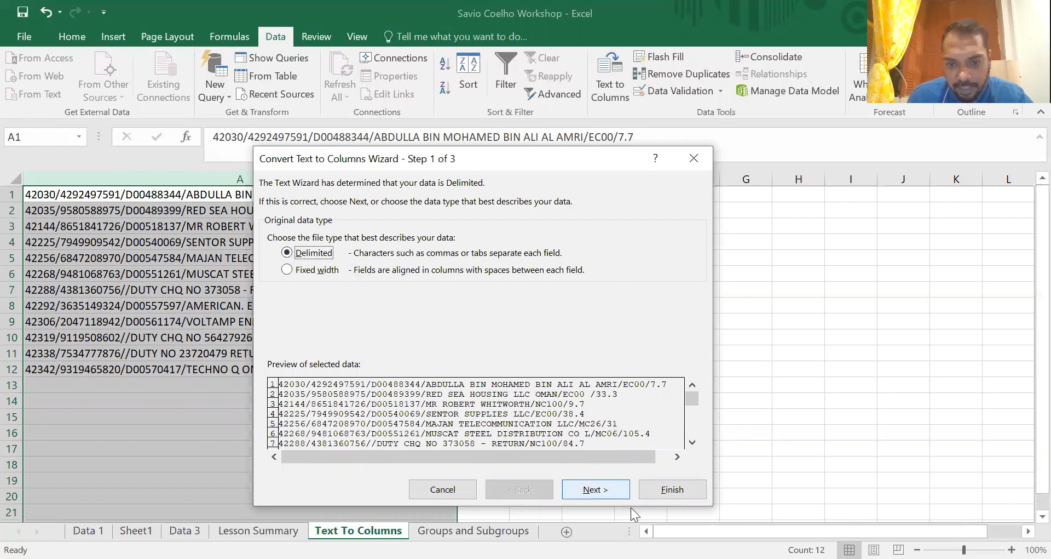
pyautogui.click(596, 492)
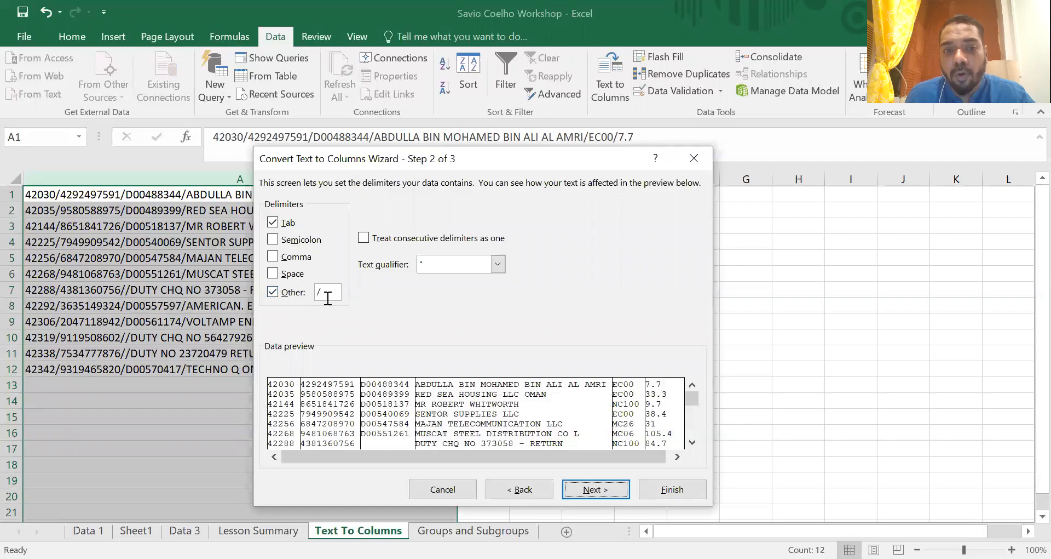
pyautogui.click(695, 165)
pyautogui.click(330, 223)
pyautogui.moveTo(344, 194); pyautogui.dragTo(352, 365)
pyautogui.click(123, 200)
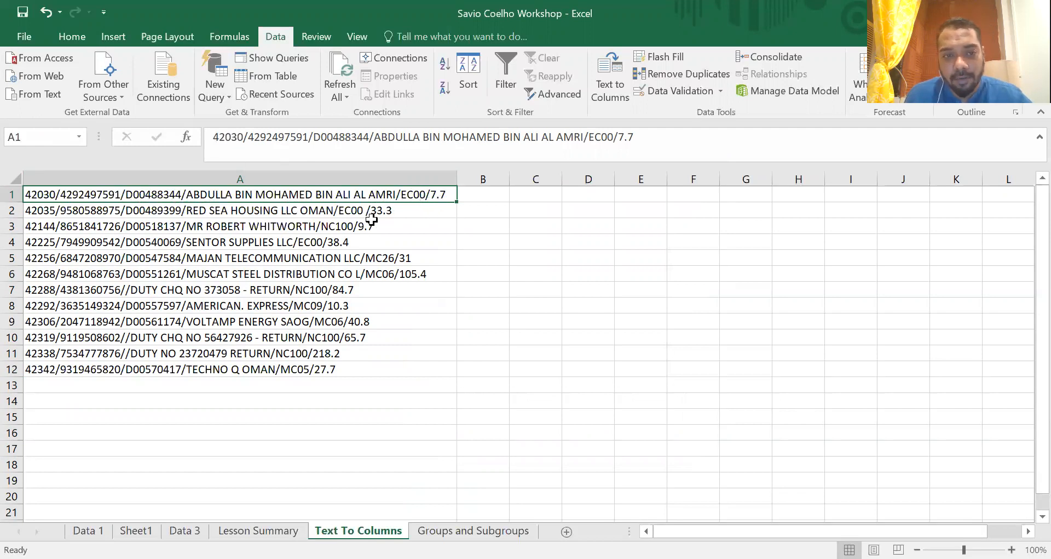
# Set up a Text to Columns split of column A as delimited data, with "/" as the Other delimiter
pyautogui.click(290, 180)
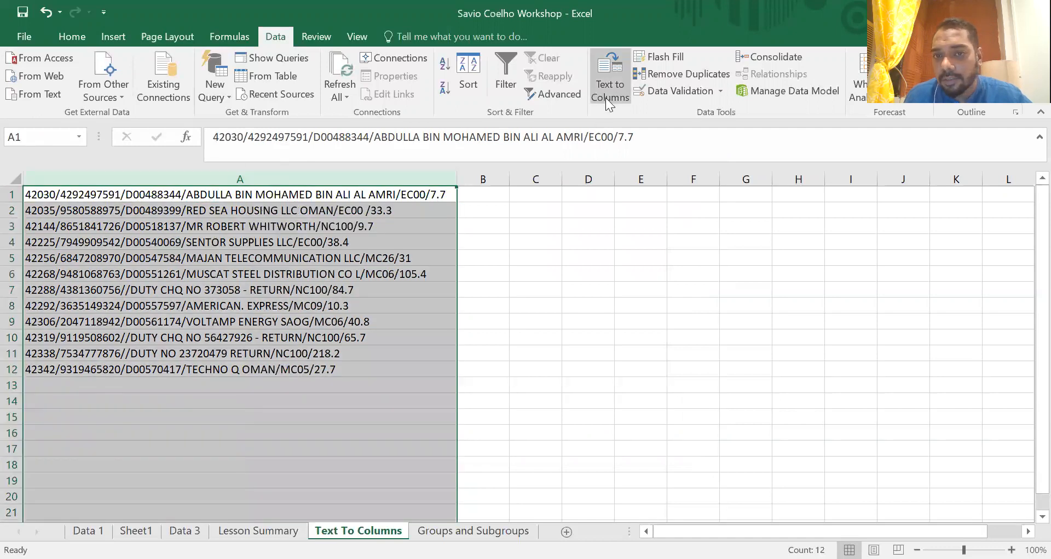
pyautogui.click(605, 97)
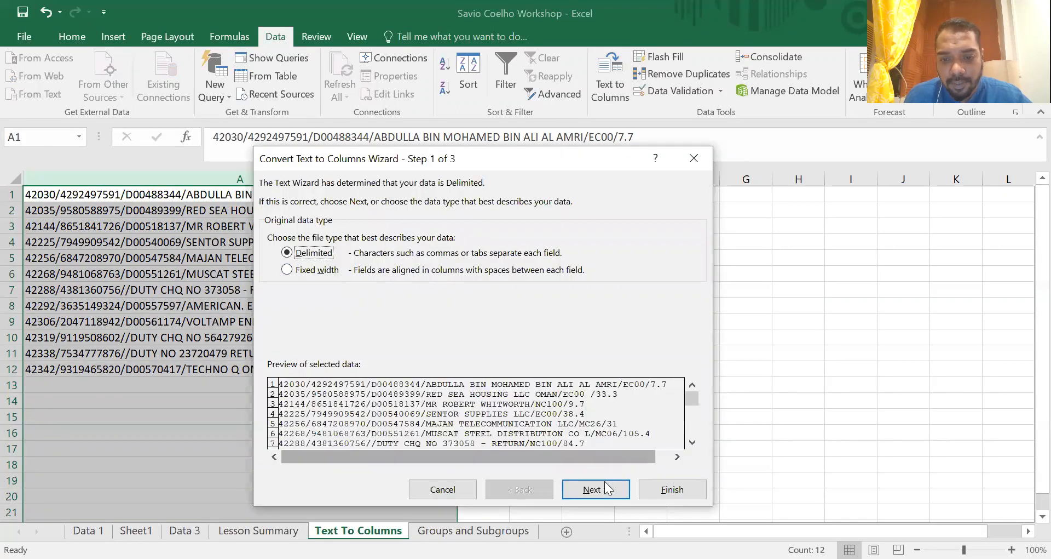
pyautogui.click(598, 489)
pyautogui.click(331, 295)
pyautogui.press('BackSpace')
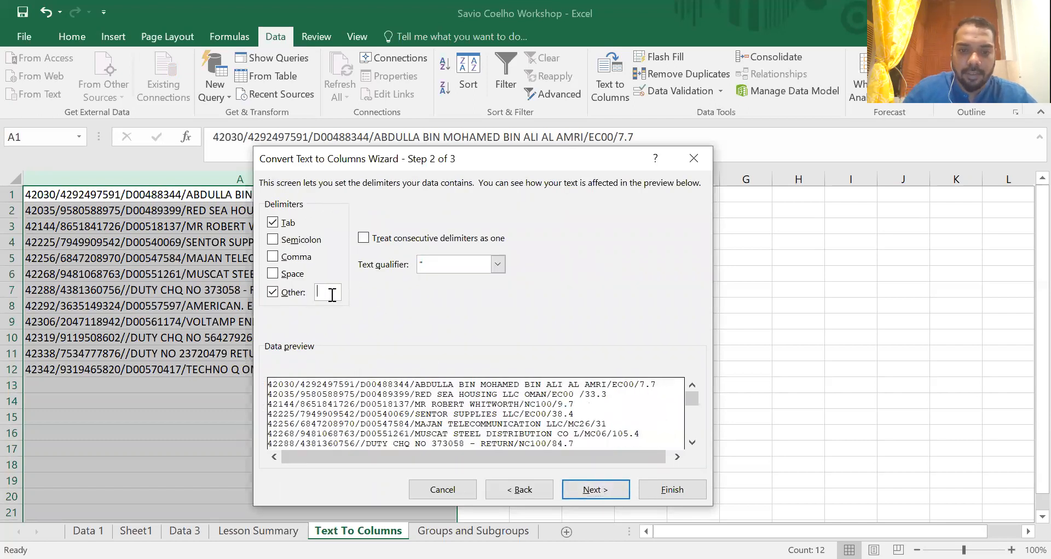
pyautogui.write('/')
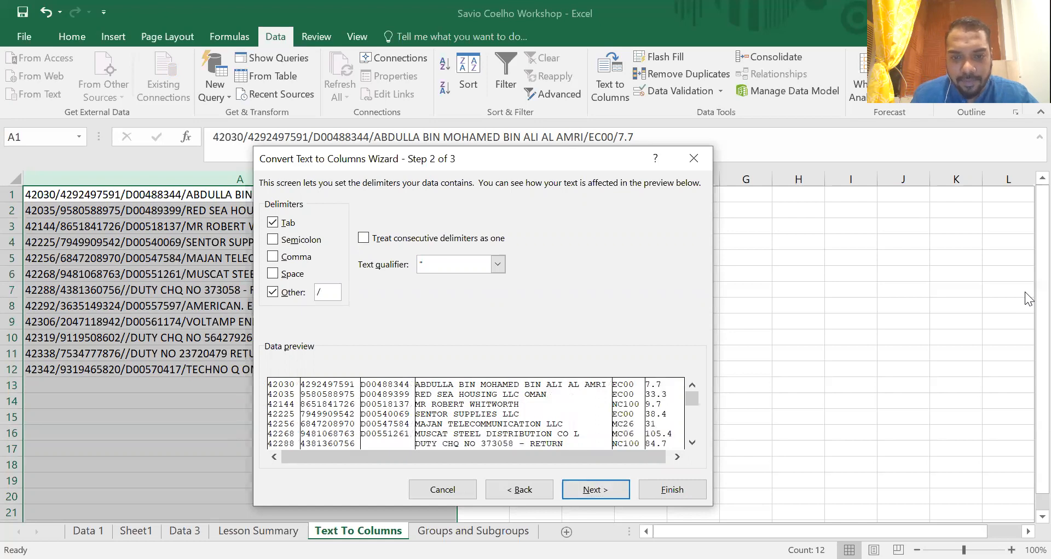
pyautogui.click(617, 489)
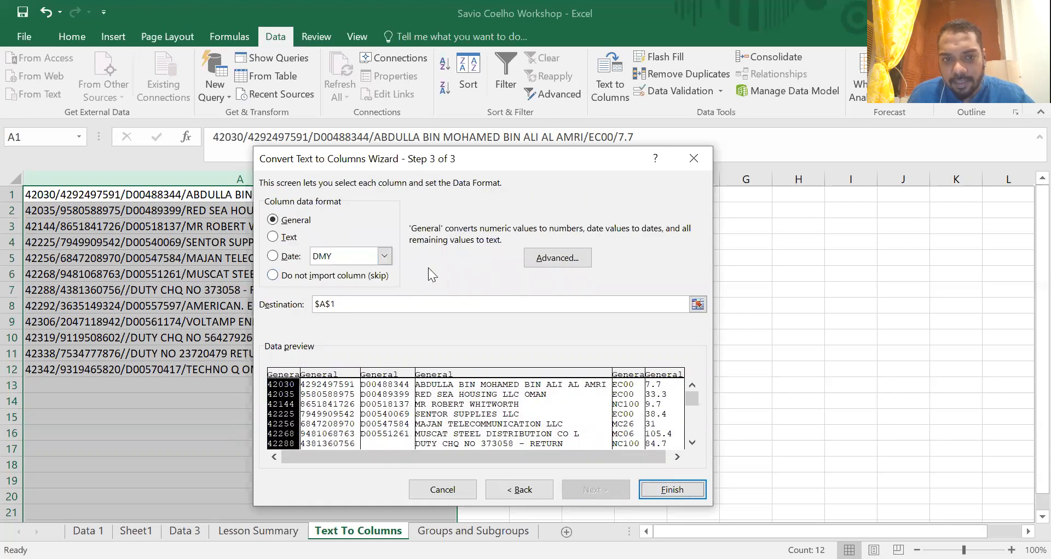
# Try the alternative formats for the first field, return it to General and complete the split with destination $A$1
pyautogui.click(283, 239)
pyautogui.click(284, 256)
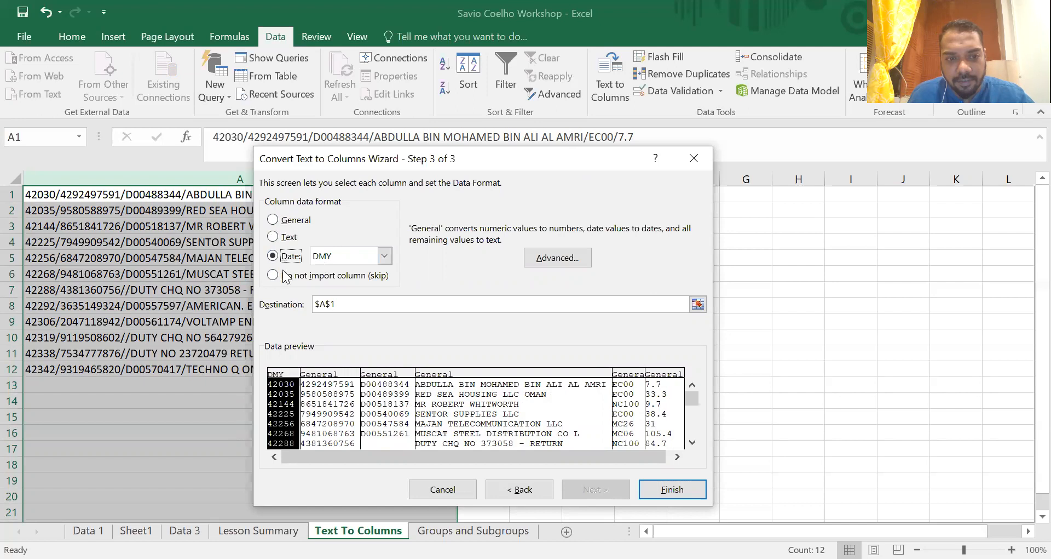
pyautogui.click(276, 276)
pyautogui.click(276, 221)
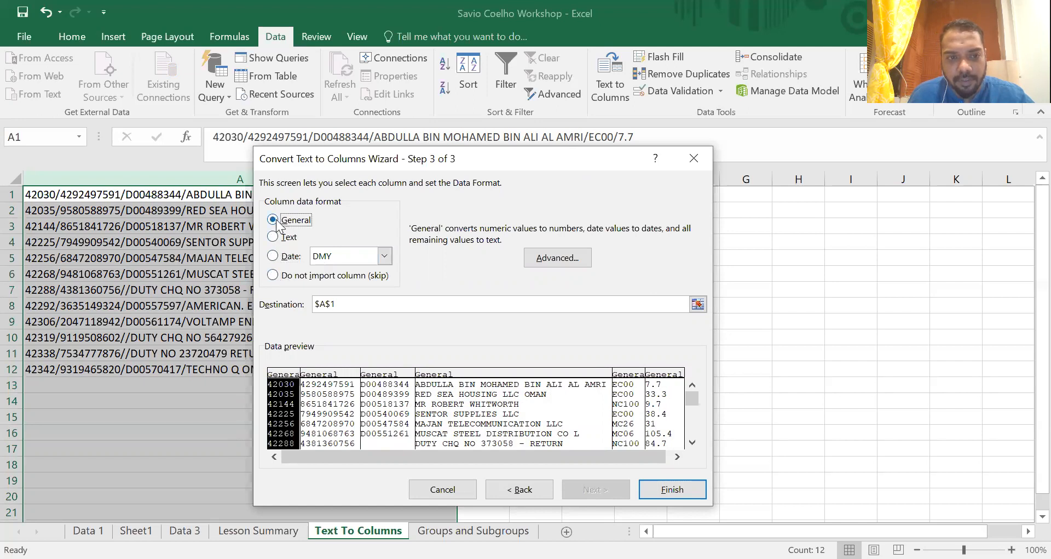
pyautogui.click(673, 489)
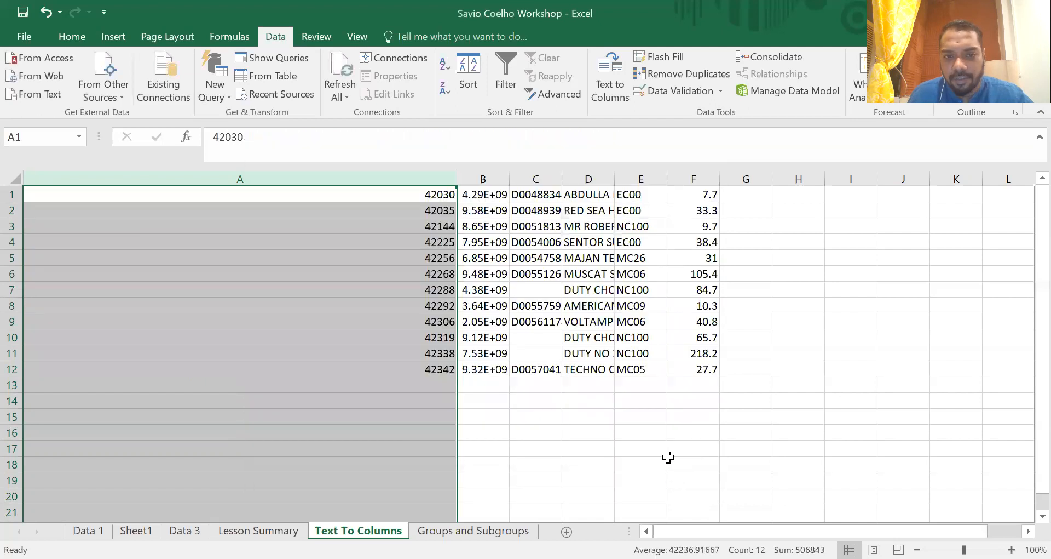
# AutoFit the width of all columns in the sheet to their contents
pyautogui.click(671, 463)
pyautogui.click(12, 181)
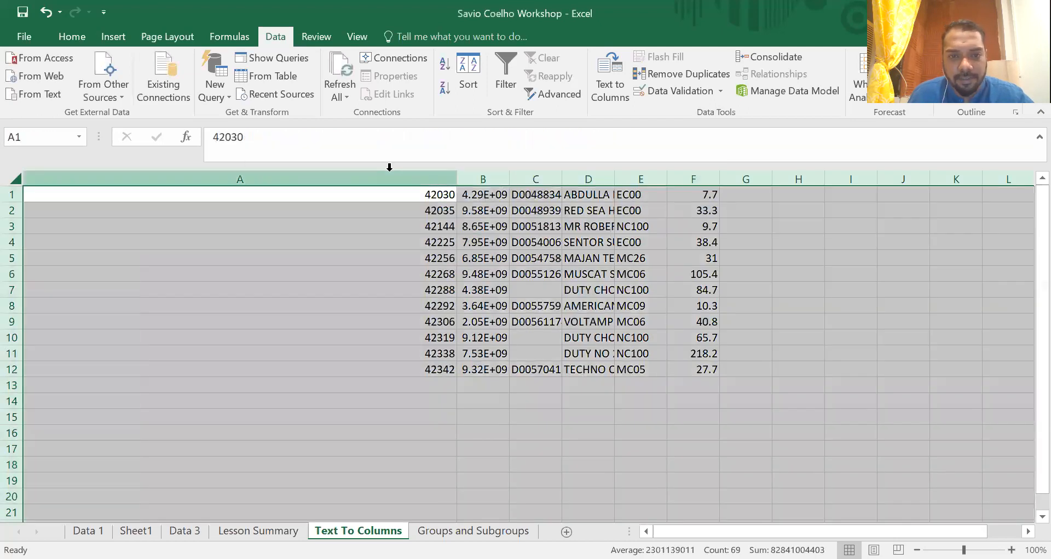
pyautogui.doubleClick(452, 179)
# Examine the separated fields across columns A to F, rows 1 to 12
pyautogui.moveTo(54, 195); pyautogui.dragTo(469, 374)
pyautogui.moveTo(275, 194); pyautogui.dragTo(280, 371)
pyautogui.moveTo(422, 196); pyautogui.dragTo(422, 242)
pyautogui.moveTo(465, 195); pyautogui.dragTo(470, 369)
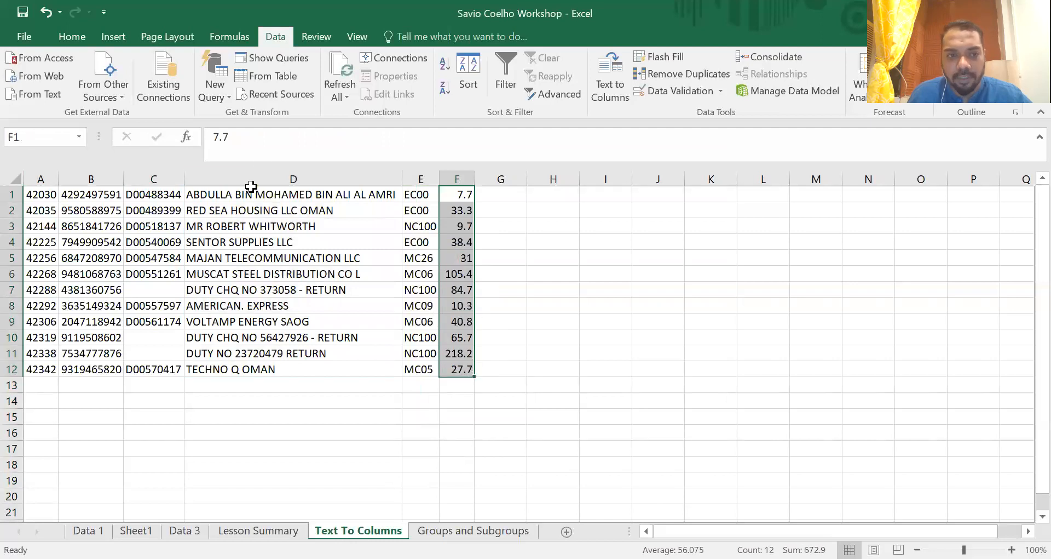
pyautogui.moveTo(252, 195); pyautogui.dragTo(252, 385)
pyautogui.moveTo(143, 194); pyautogui.dragTo(148, 372)
pyautogui.moveTo(94, 195); pyautogui.dragTo(101, 383)
pyautogui.click(317, 368)
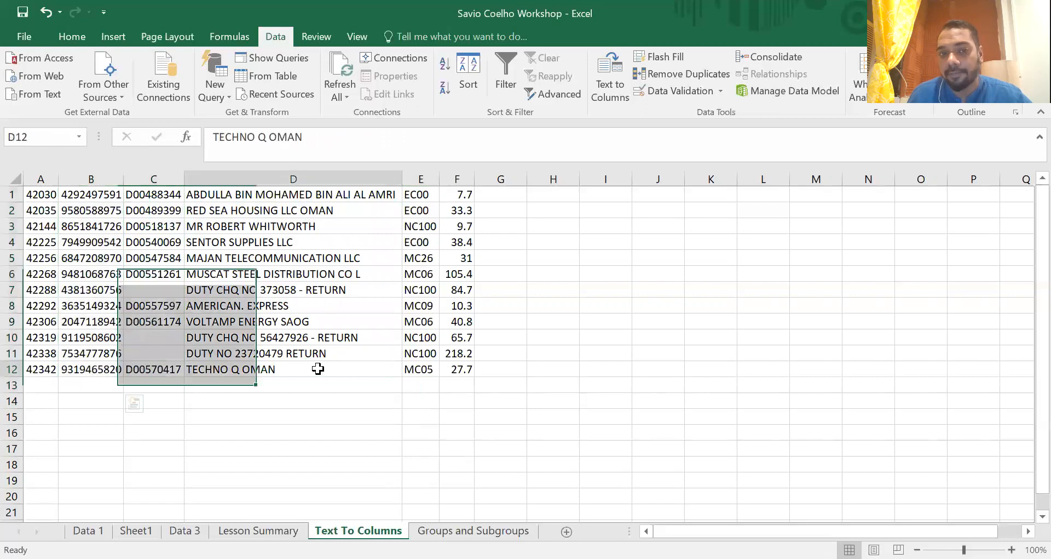
# Undo the column AutoFit and the delimited text split
pyautogui.click(423, 252)
pyautogui.hotkey('ctrl', 'z')
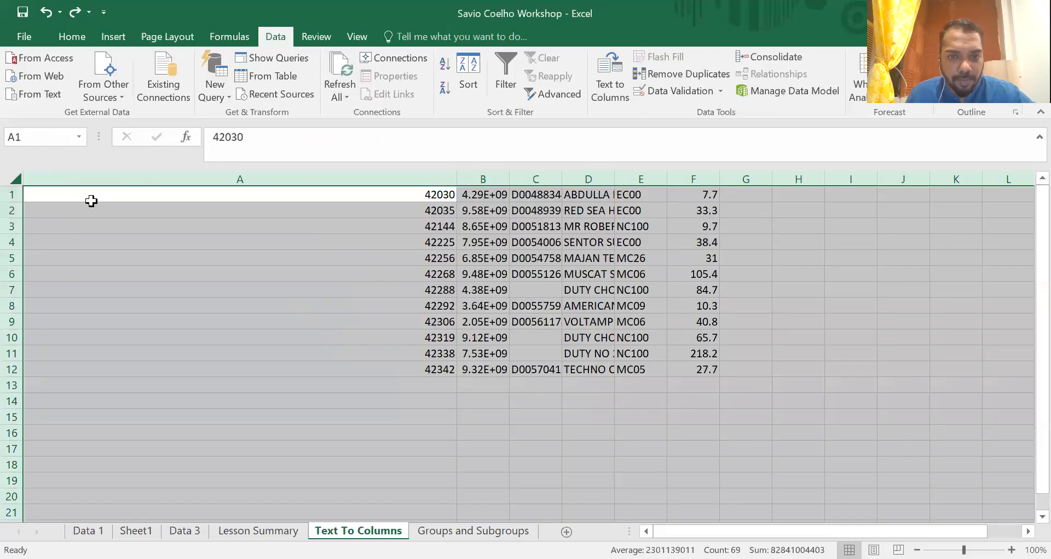
pyautogui.hotkey('ctrl', 'z')
# Start a new Text to Columns split of column A using Fixed width as the data type
pyautogui.click(273, 178)
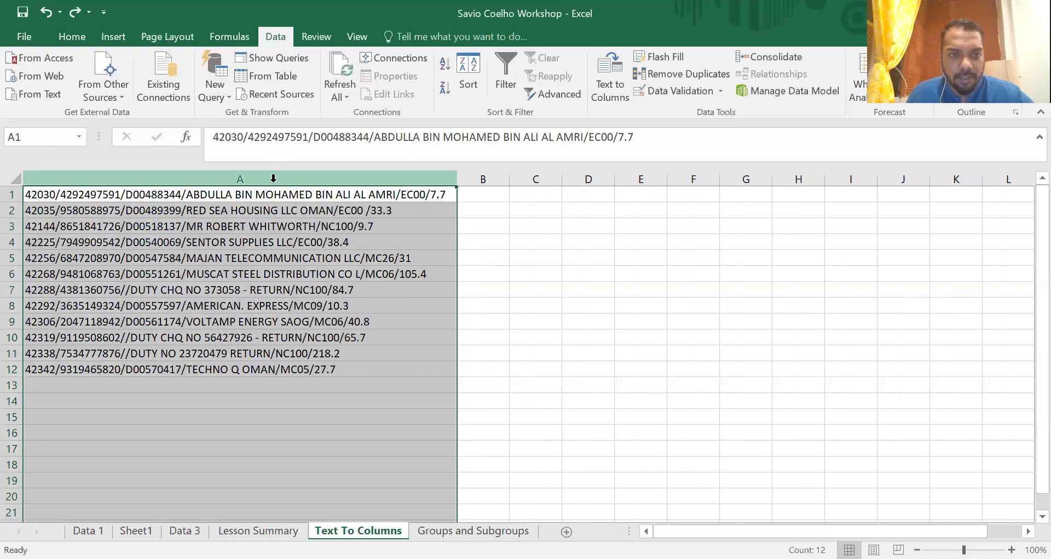
pyautogui.click(610, 83)
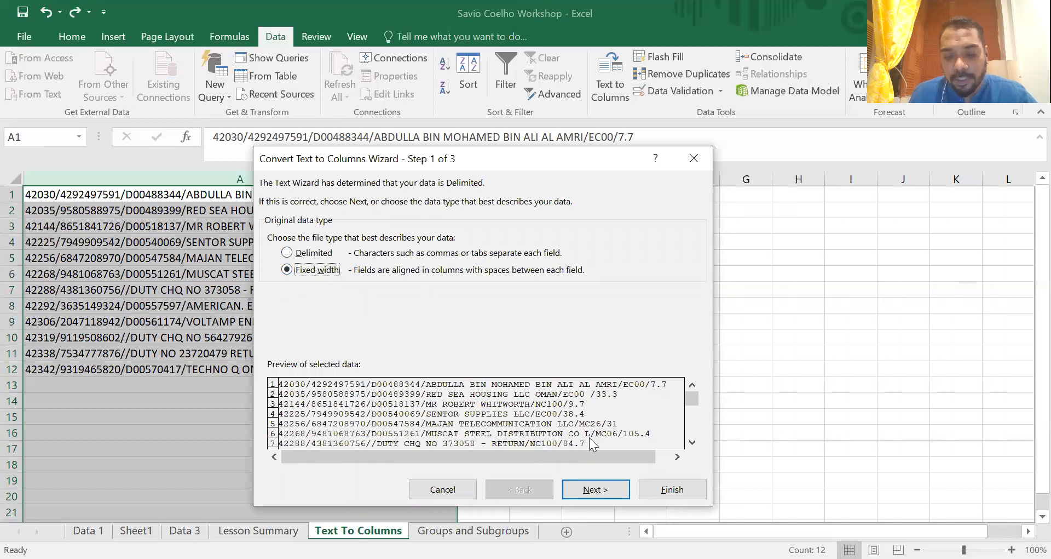
pyautogui.click(591, 492)
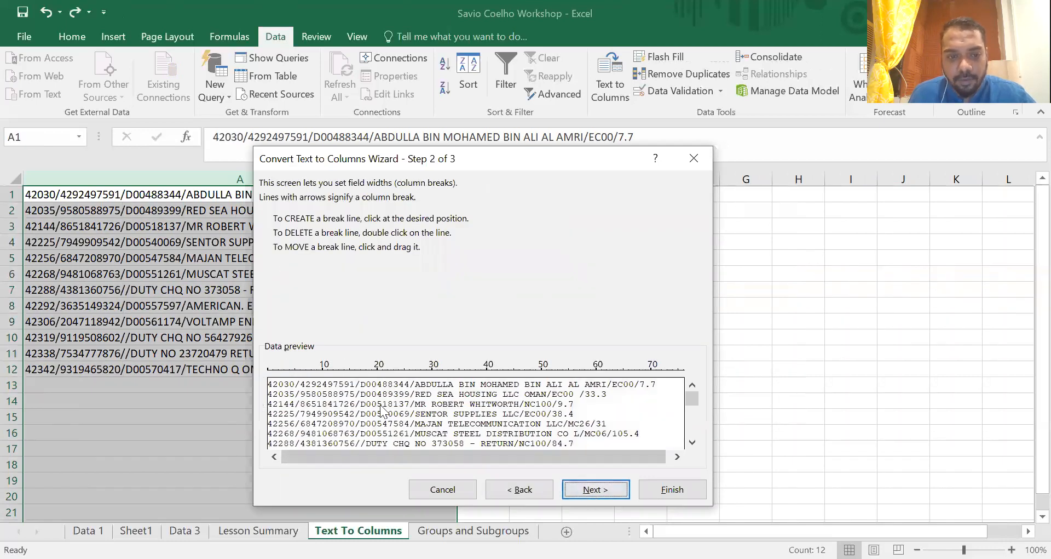
# Add column breaks at about 6, 16, 17, 26 and 27, isolating the slashes on both sides of the D-code field
pyautogui.click(300, 382)
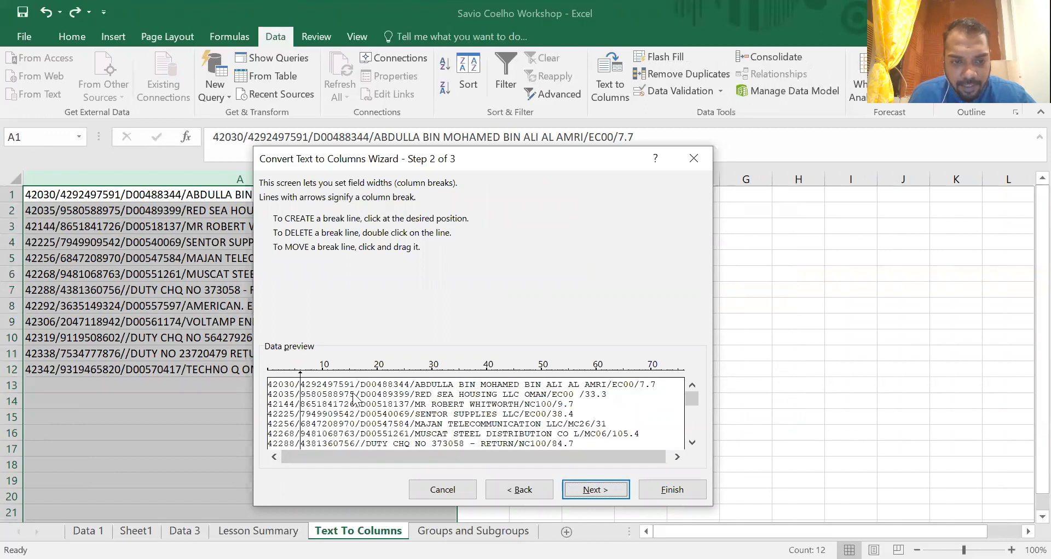
pyautogui.click(356, 381)
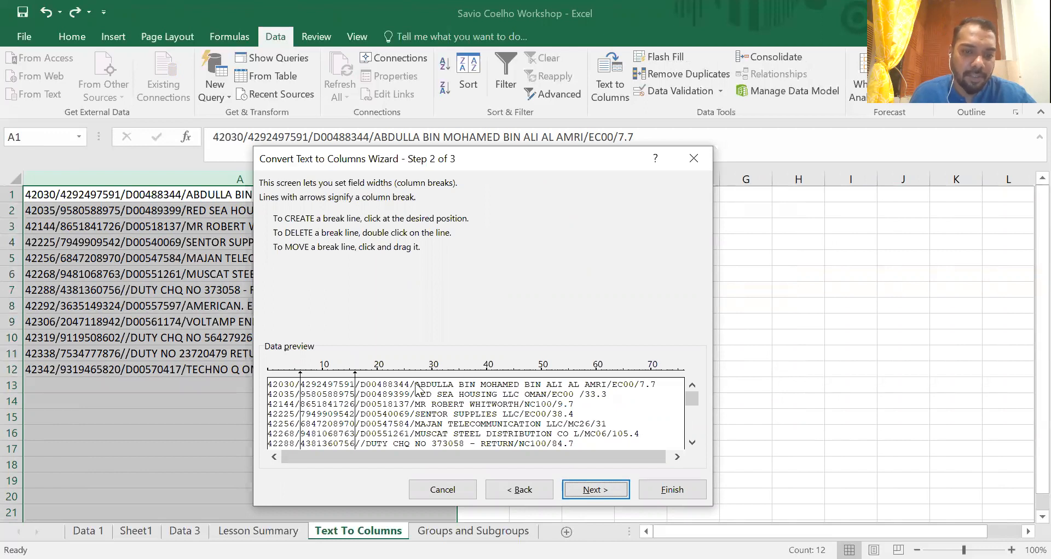
pyautogui.click(411, 383)
pyautogui.click(416, 384)
pyautogui.click(361, 382)
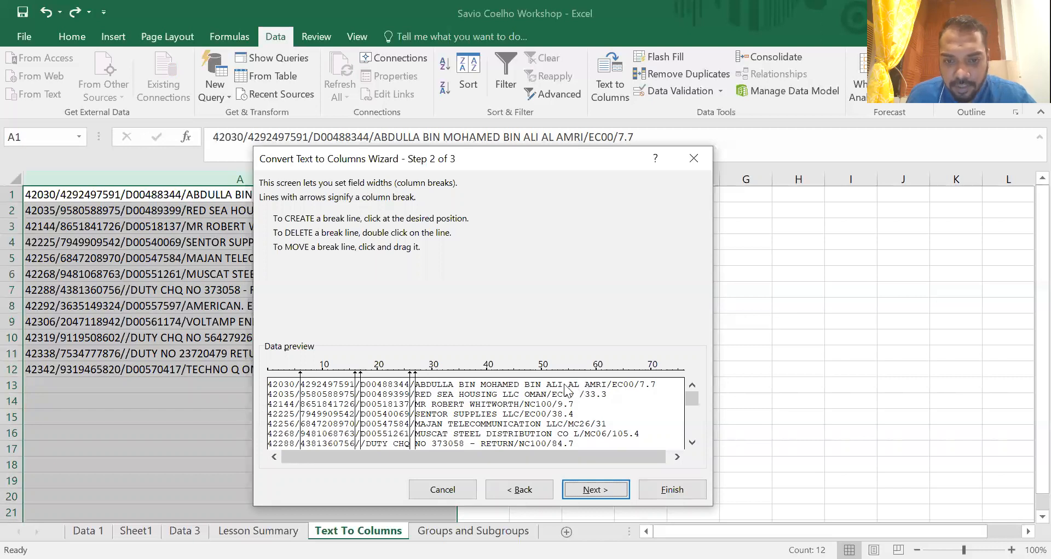
# Add a column break at about 66, and try creating and deleting one at about 34
pyautogui.click(630, 383)
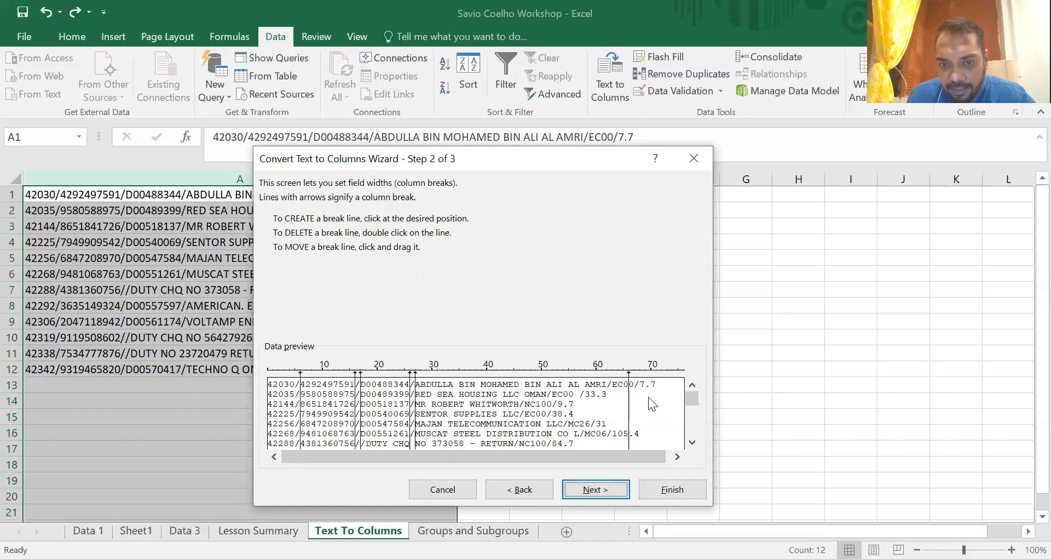
pyautogui.click(454, 386)
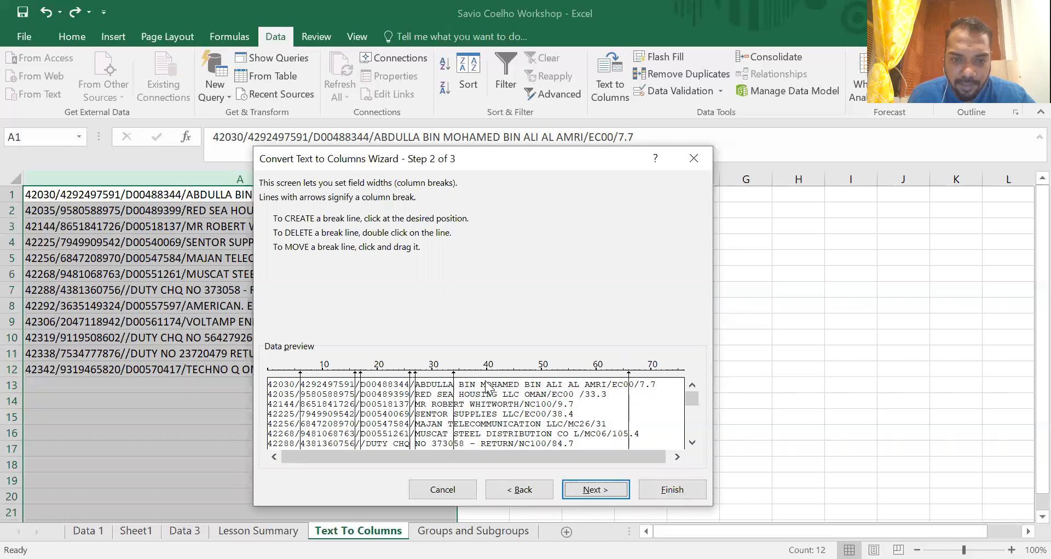
pyautogui.doubleClick(453, 385)
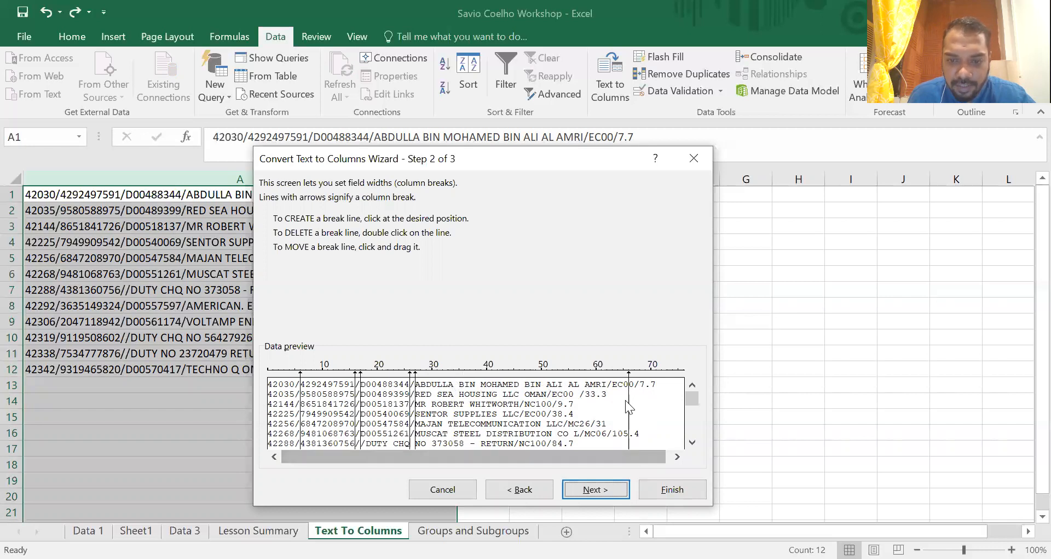
# Finish the fixed-width split with General column format and destination $A$1, and AutoFit the resulting columns
pyautogui.click(674, 455)
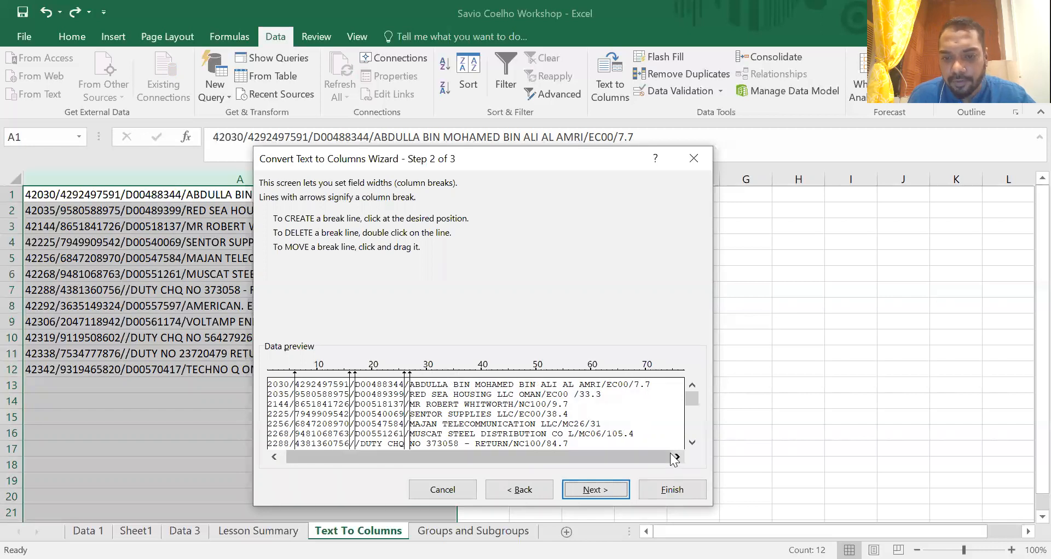
pyautogui.click(622, 492)
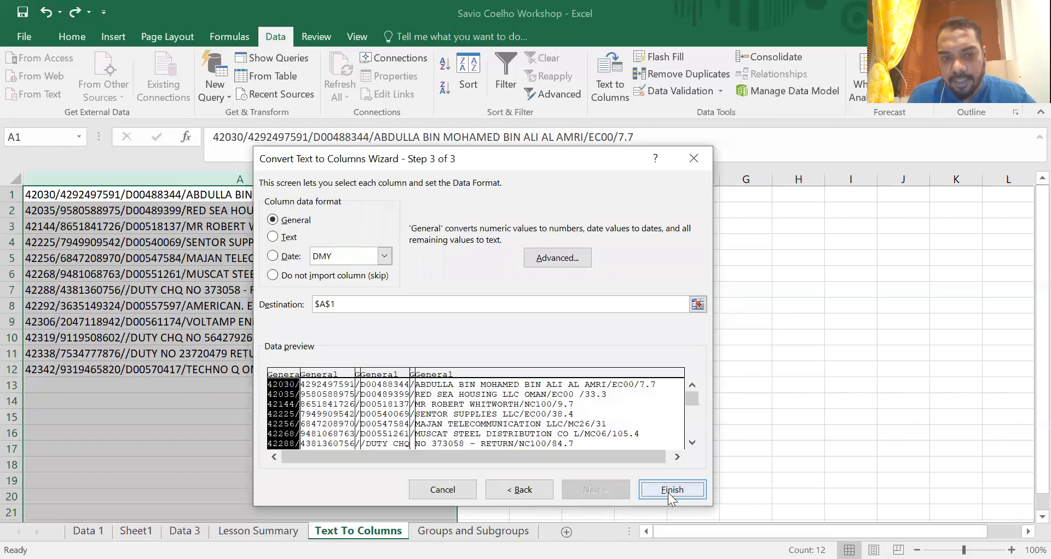
pyautogui.click(676, 487)
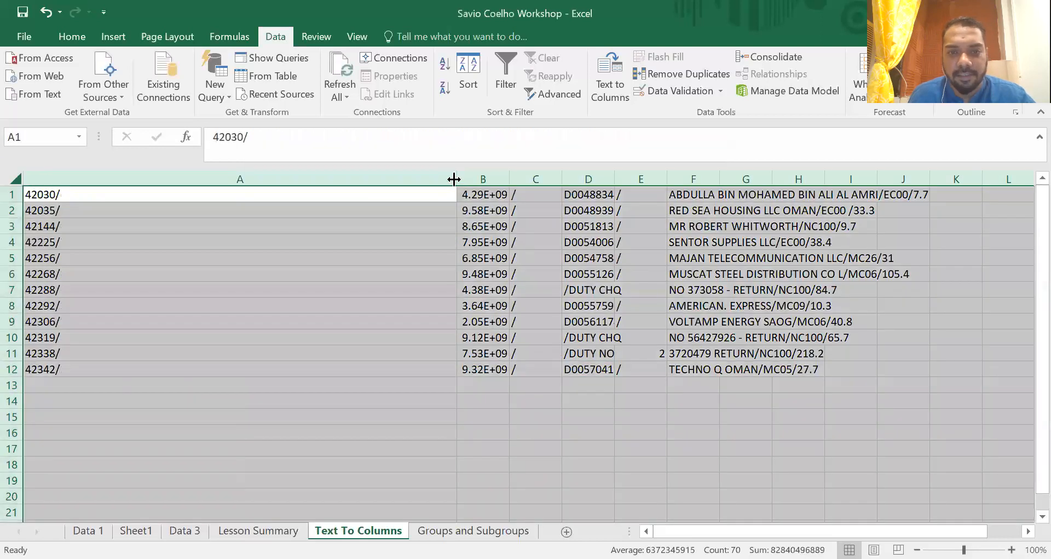
pyautogui.doubleClick(454, 179)
pyautogui.click(257, 271)
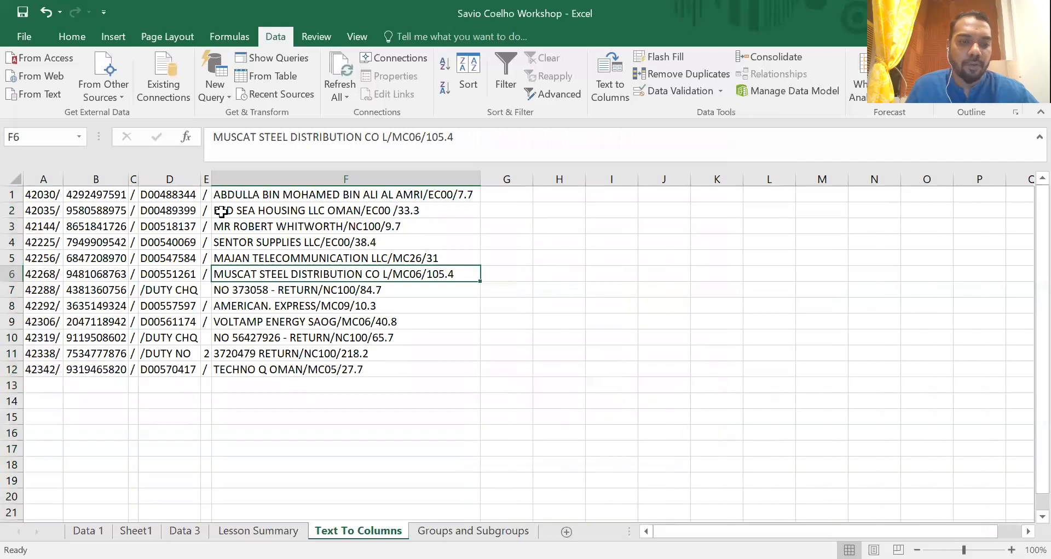
pyautogui.moveTo(207, 187); pyautogui.dragTo(200, 364)
pyautogui.click(237, 226)
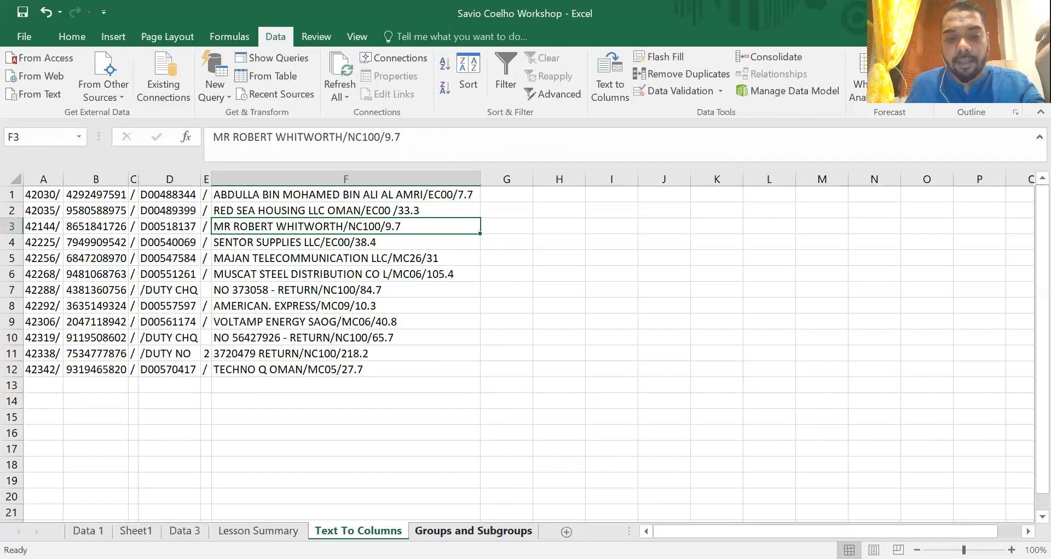
# Switch to the Groups and Subgroups sheet and look over the invoice table from its headers to the last rows
pyautogui.click(474, 530)
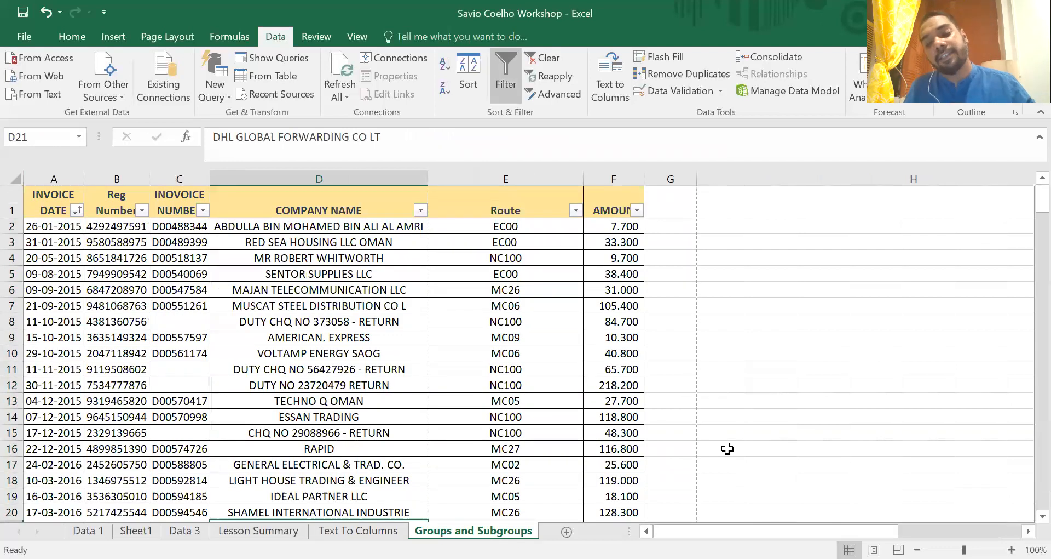
pyautogui.click(707, 214)
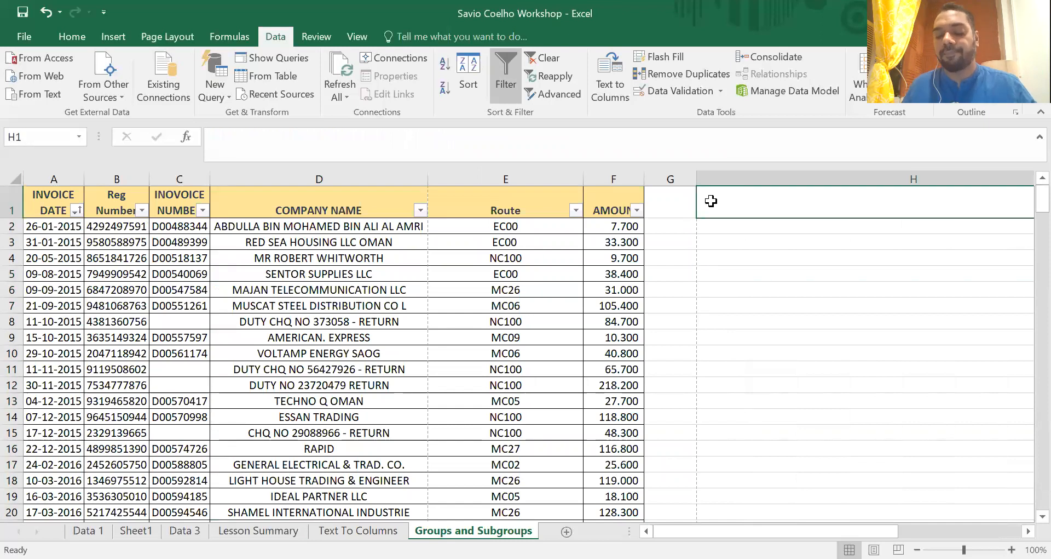
pyautogui.hotkey('ctrl', 'Left')
pyautogui.hotkey('ctrl', 'Left')
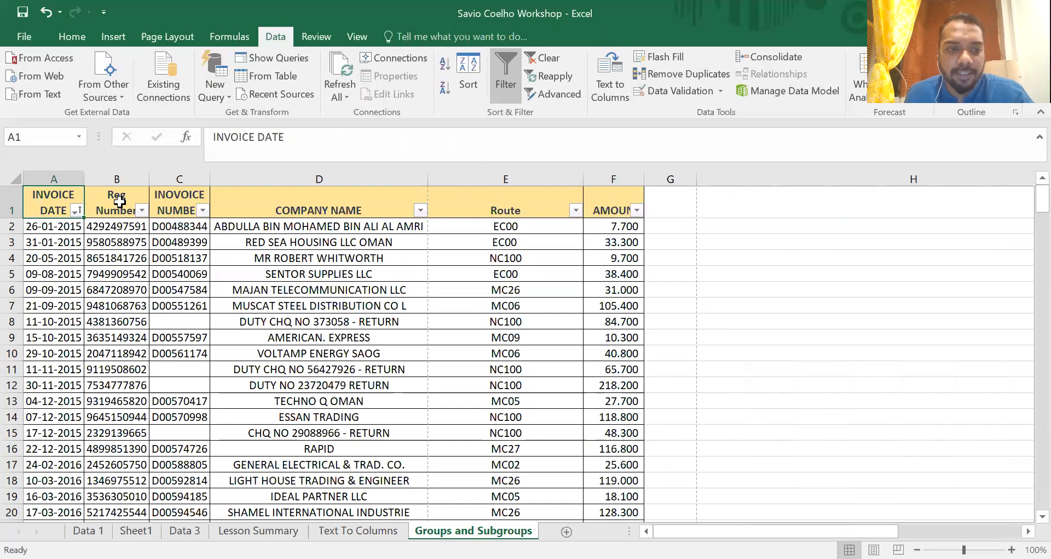
pyautogui.moveTo(55, 200); pyautogui.dragTo(616, 499)
pyautogui.click(622, 481)
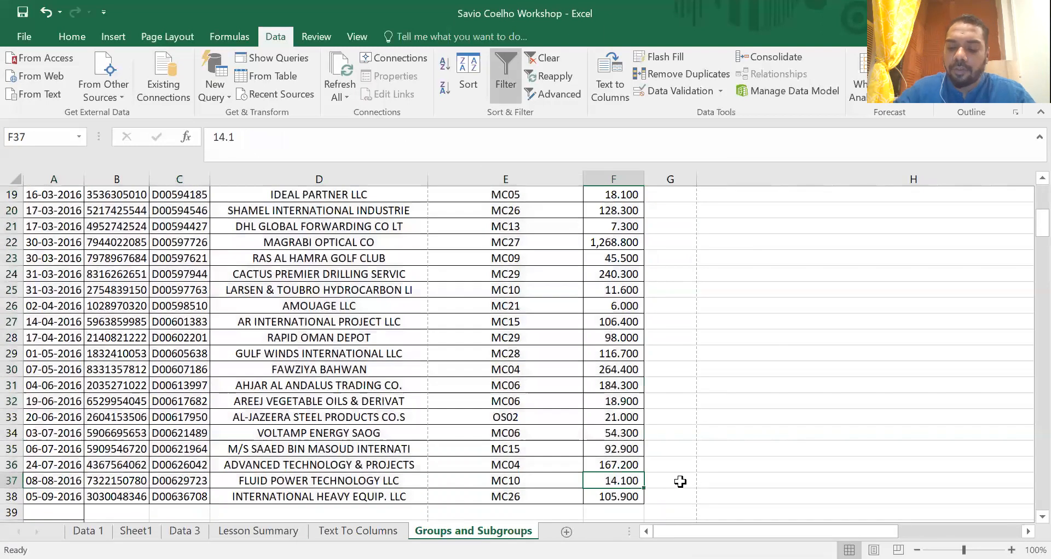
pyautogui.hotkey('ctrl', 'Left')
pyautogui.hotkey('ctrl', 'Up')
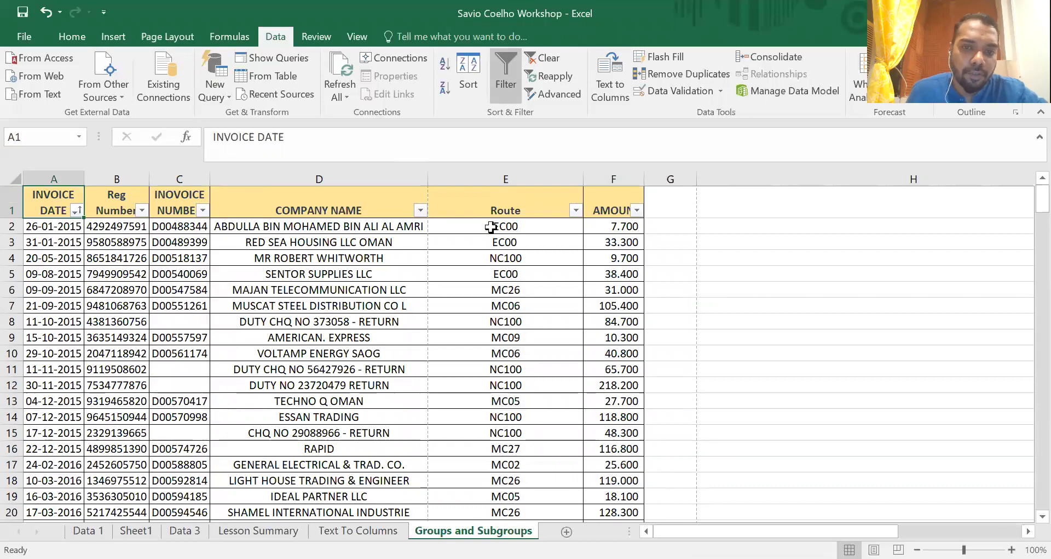
# Examine the invoice table's columns to tell the detail columns apart from Reg Number and Amount
pyautogui.moveTo(496, 175); pyautogui.dragTo(589, 207)
pyautogui.click(336, 223)
pyautogui.moveTo(164, 179); pyautogui.dragTo(430, 198)
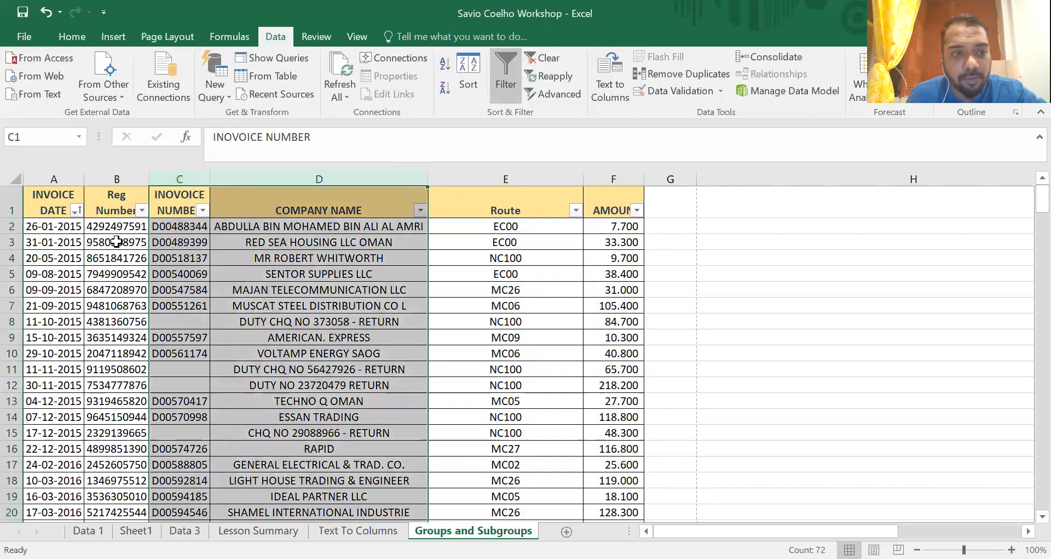
pyautogui.click(126, 178)
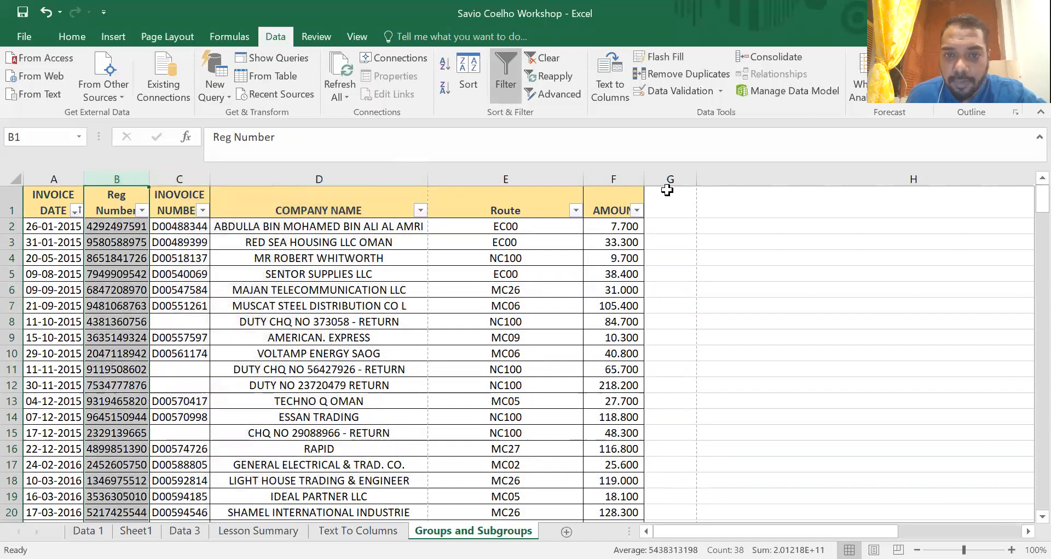
pyautogui.click(613, 176)
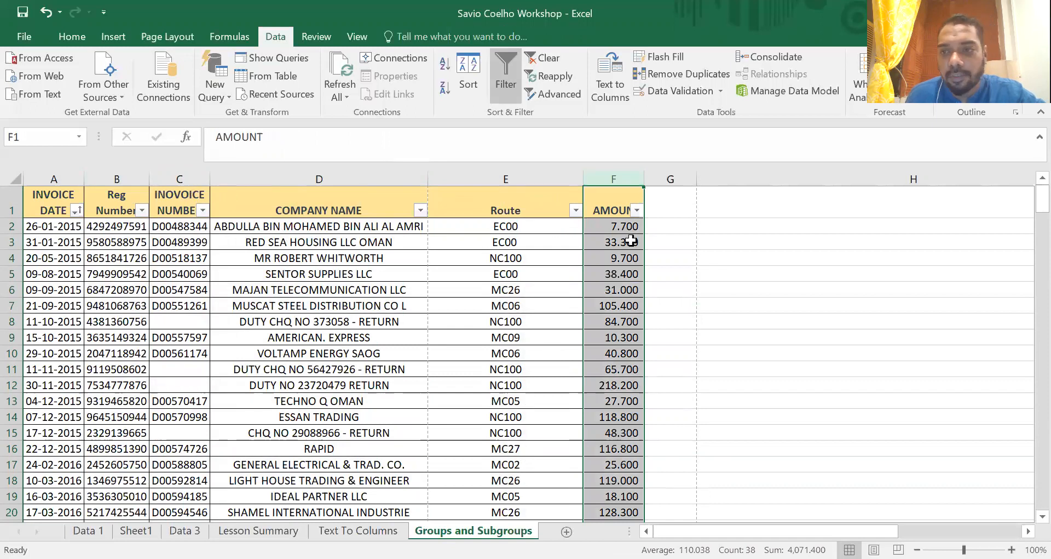
pyautogui.click(751, 243)
pyautogui.click(406, 275)
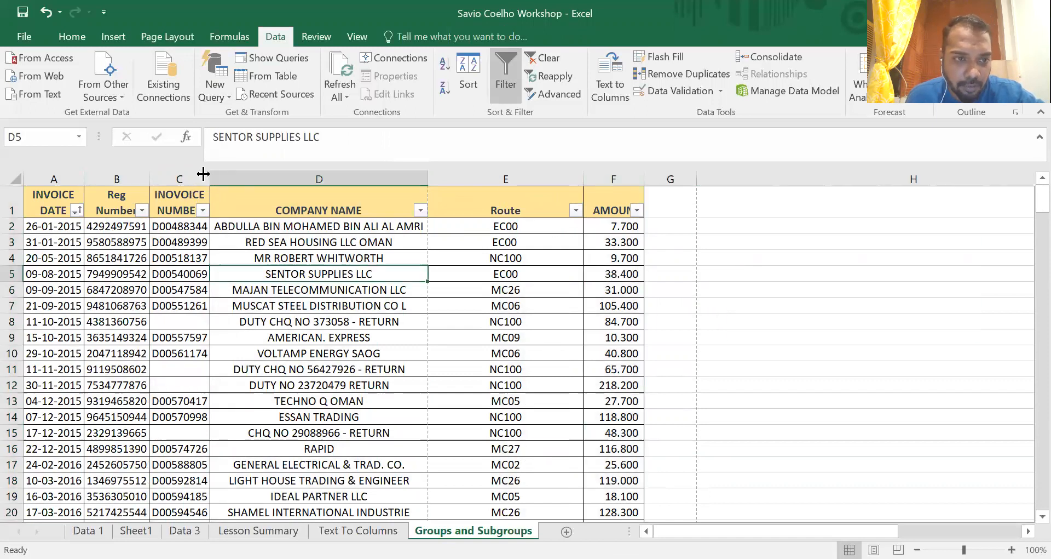
# Group columns C to E (invoice number, company name and route) and collapse the group to compare registration numbers with amounts
pyautogui.moveTo(183, 175); pyautogui.dragTo(467, 183)
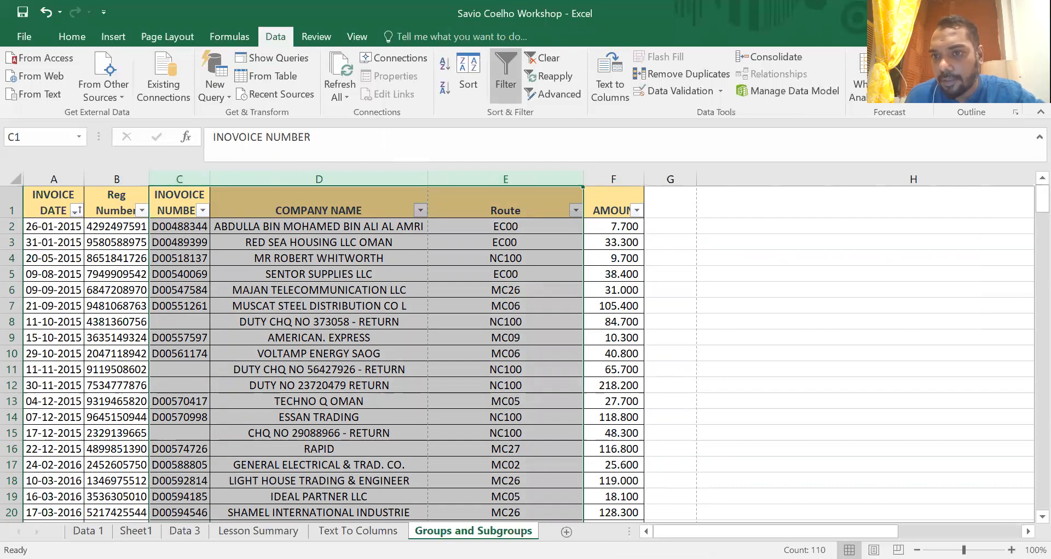
pyautogui.click(958, 58)
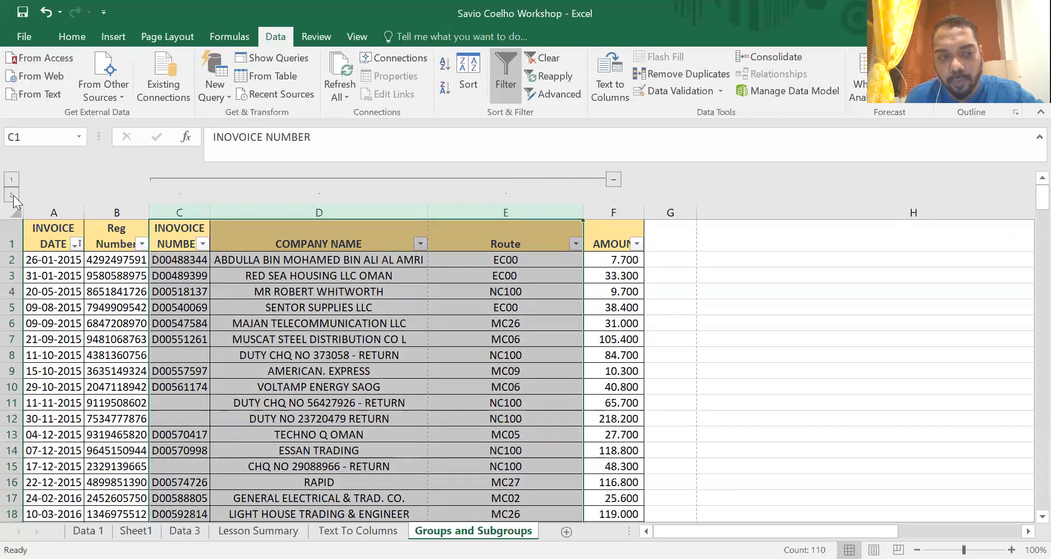
pyautogui.click(613, 178)
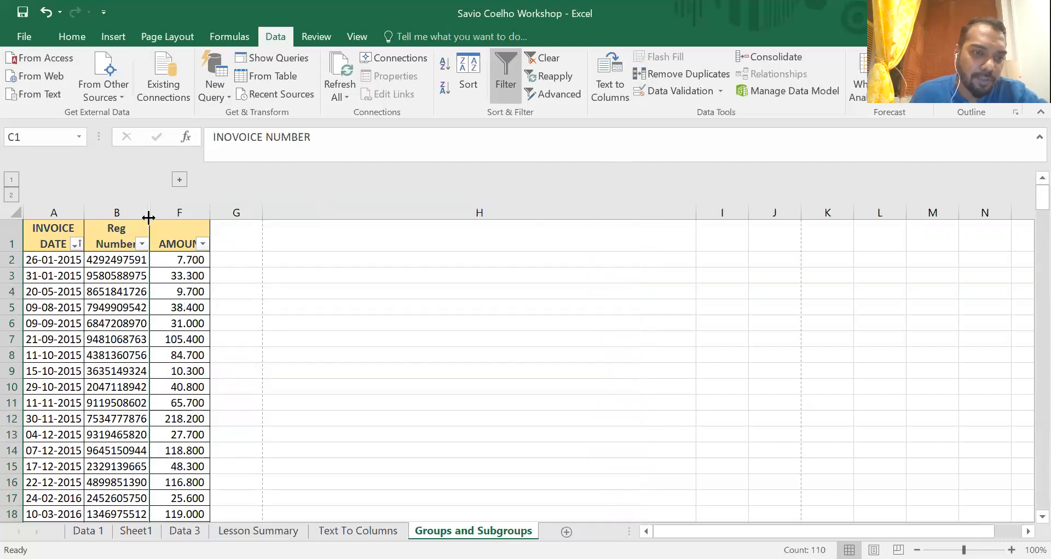
pyautogui.click(132, 260)
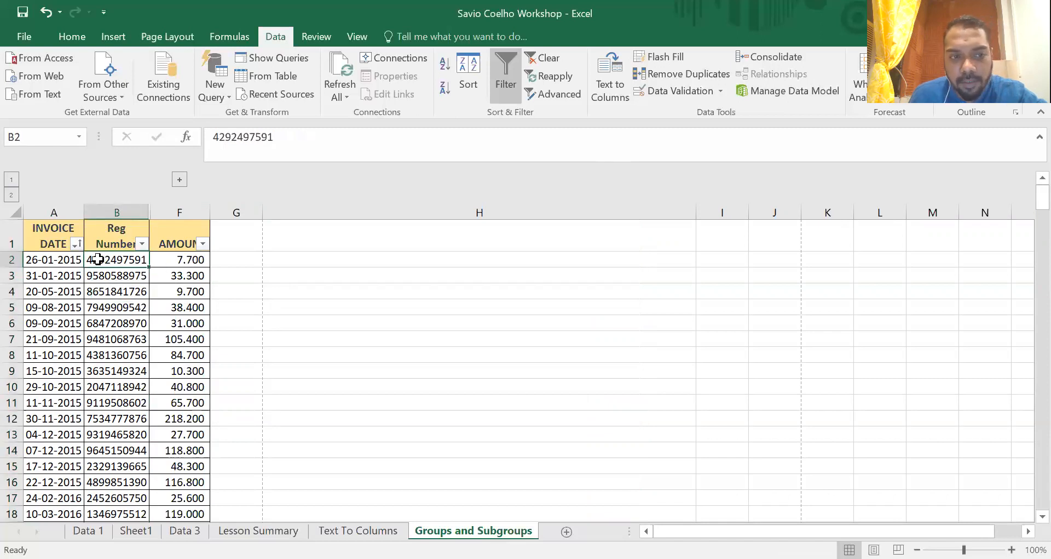
pyautogui.moveTo(113, 240); pyautogui.dragTo(131, 258)
pyautogui.click(189, 259)
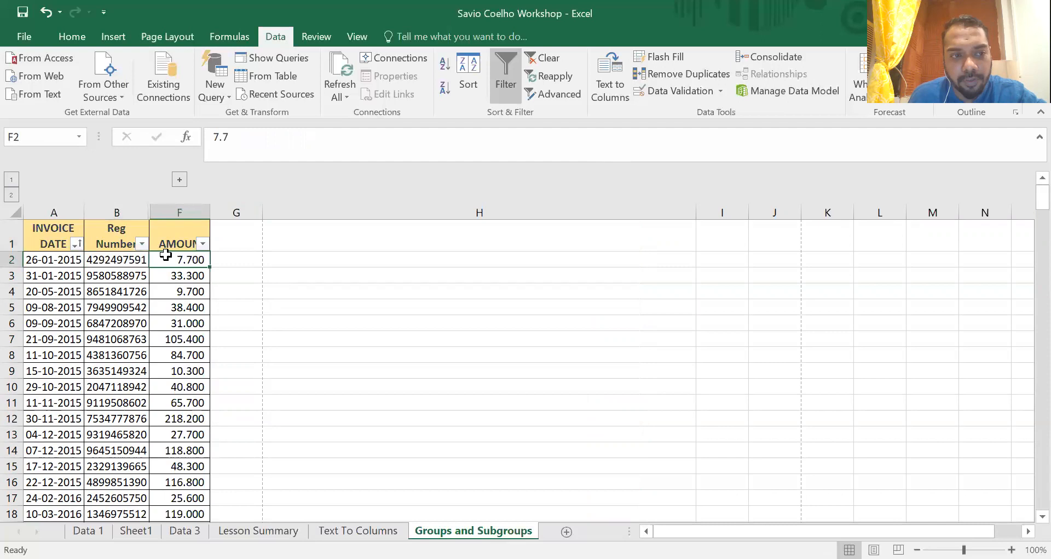
# Toggle the column outline between levels 1 and 2, leaving columns C to E expanded
pyautogui.click(179, 179)
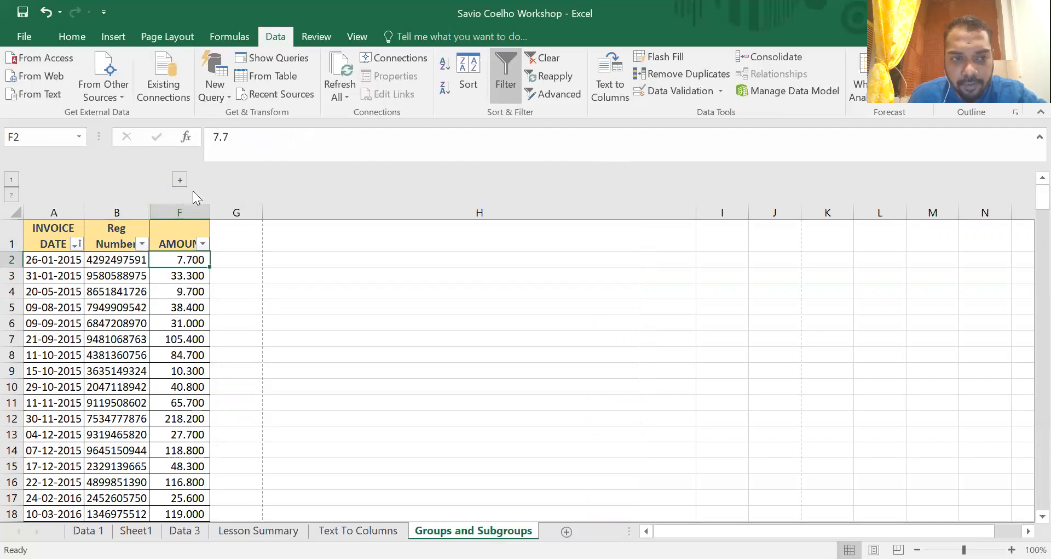
pyautogui.click(11, 179)
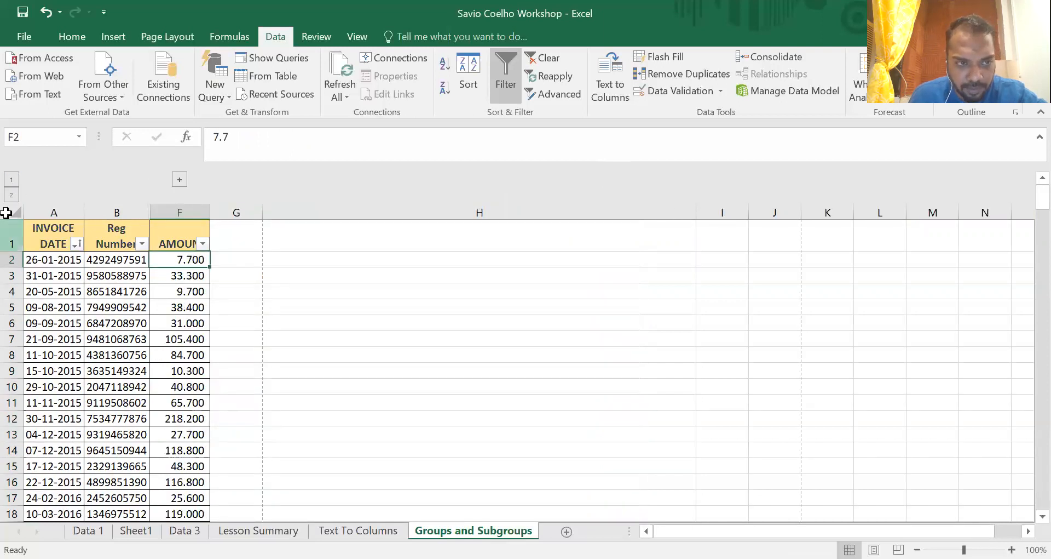
pyautogui.click(11, 194)
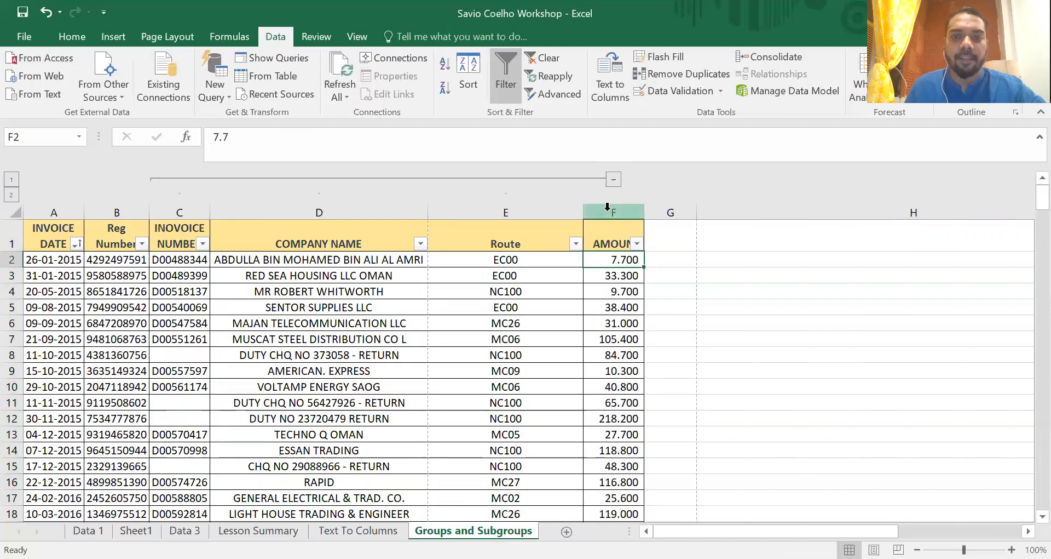
pyautogui.click(608, 206)
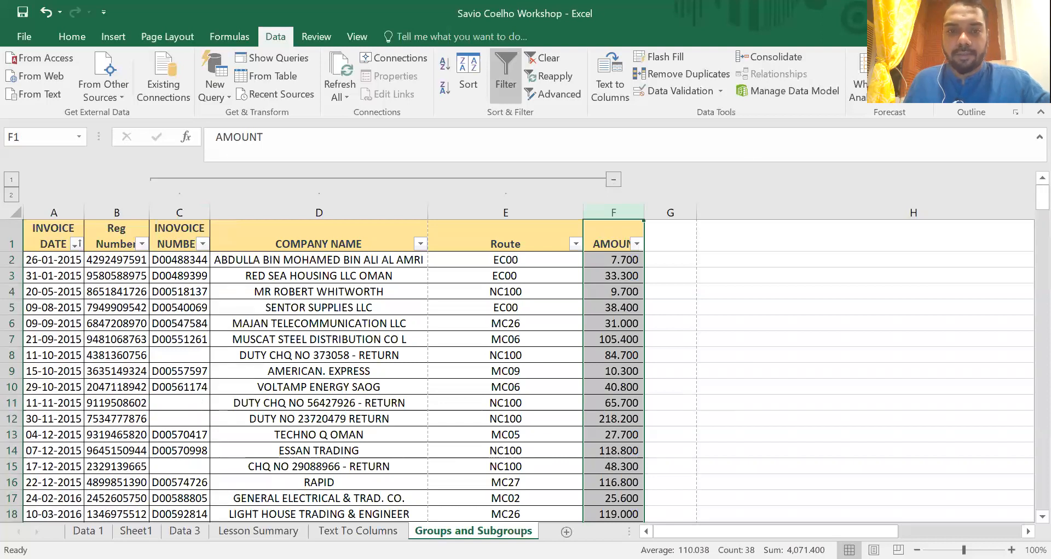
# Ungroup the columns across the entire invoice table from A1 to F38
pyautogui.hotkey('ctrl', 'Home')
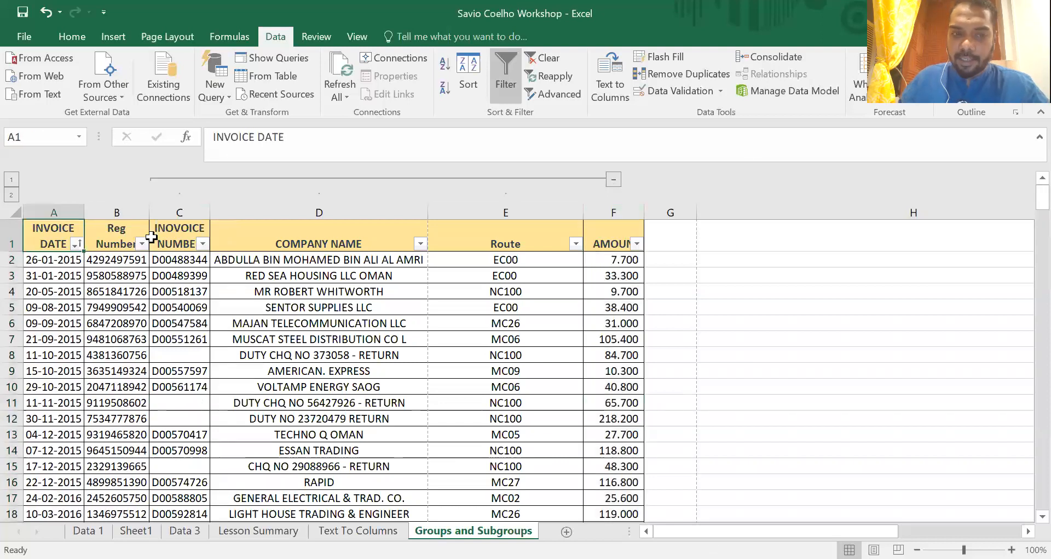
pyautogui.hotkey('ctrl', 'shift', 'Right')
pyautogui.hotkey('ctrl', 'shift', 'Down')
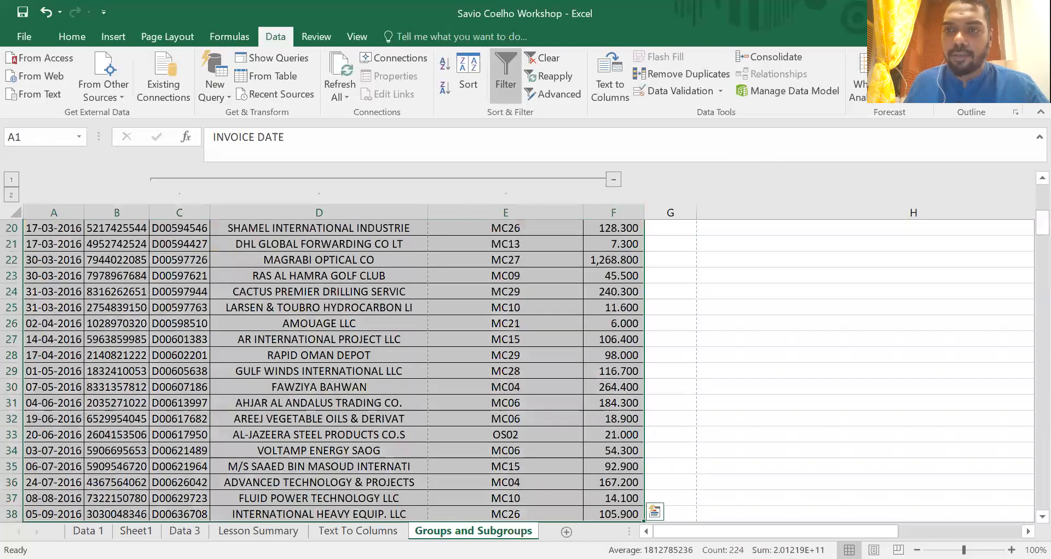
pyautogui.hotkey('shift', 'alt', 'Left')
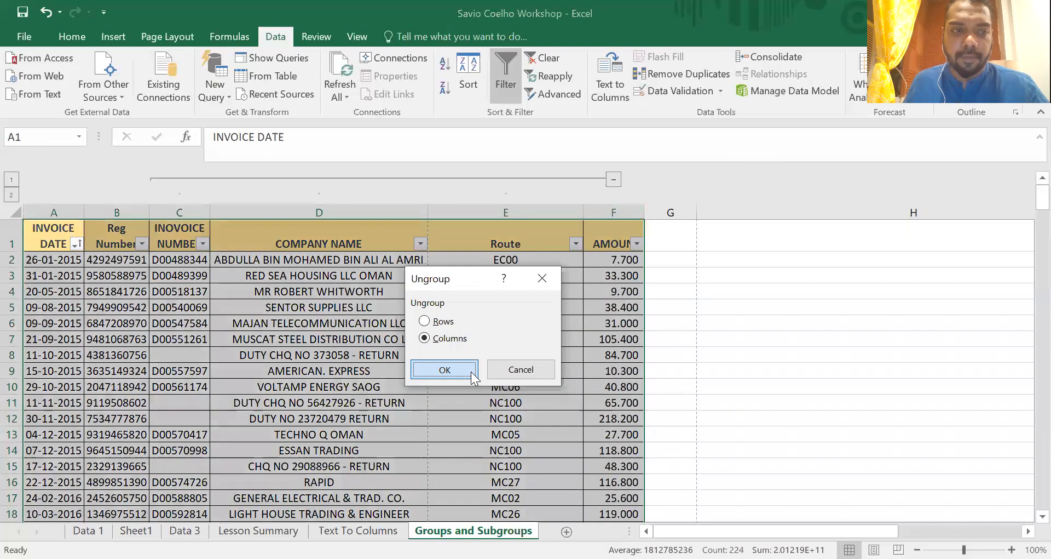
pyautogui.click(472, 370)
pyautogui.click(505, 305)
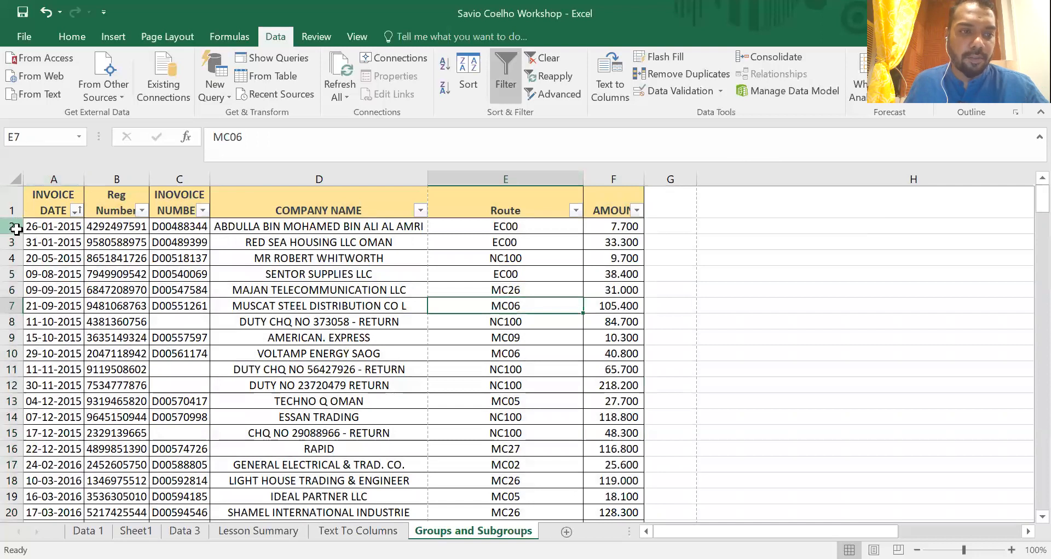
# Group rows 2 to 6 of the invoice table and collapse the row group
pyautogui.moveTo(16, 229); pyautogui.dragTo(6, 365)
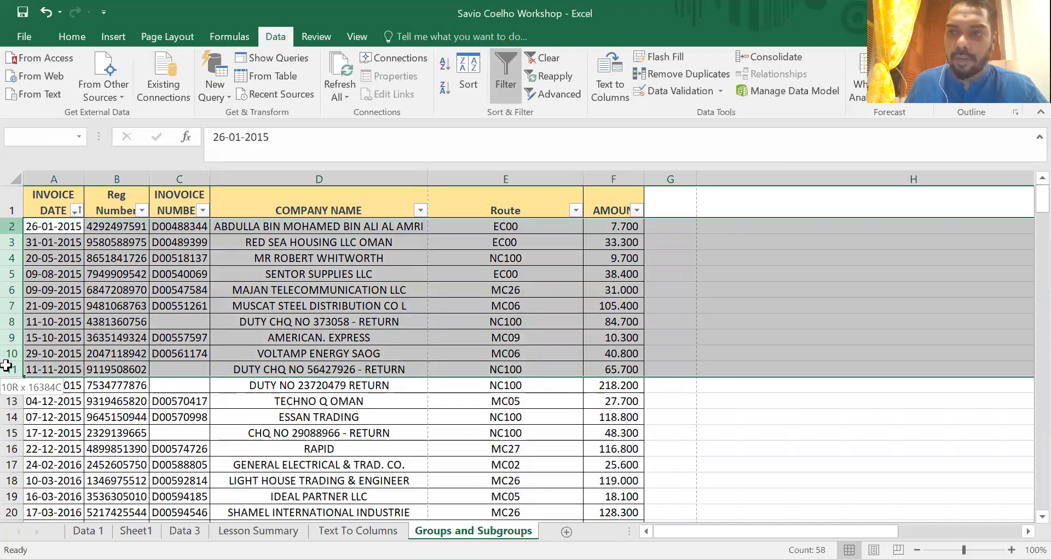
pyautogui.moveTo(6, 365); pyautogui.dragTo(11, 290)
pyautogui.hotkey('alt', 'shift', 'Right')
pyautogui.click(9, 202)
pyautogui.click(10, 206)
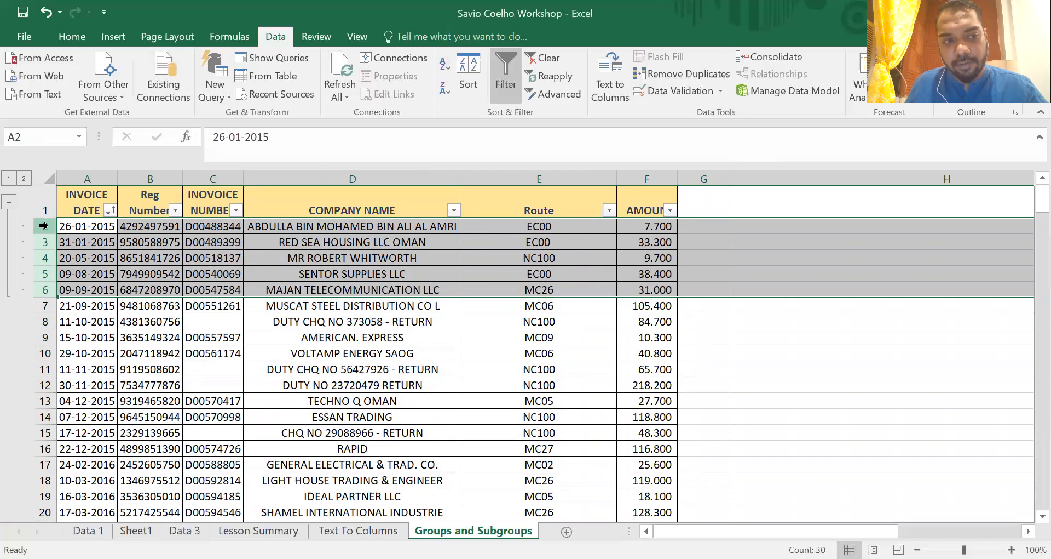
pyautogui.moveTo(44, 226); pyautogui.dragTo(48, 236)
pyautogui.click(11, 203)
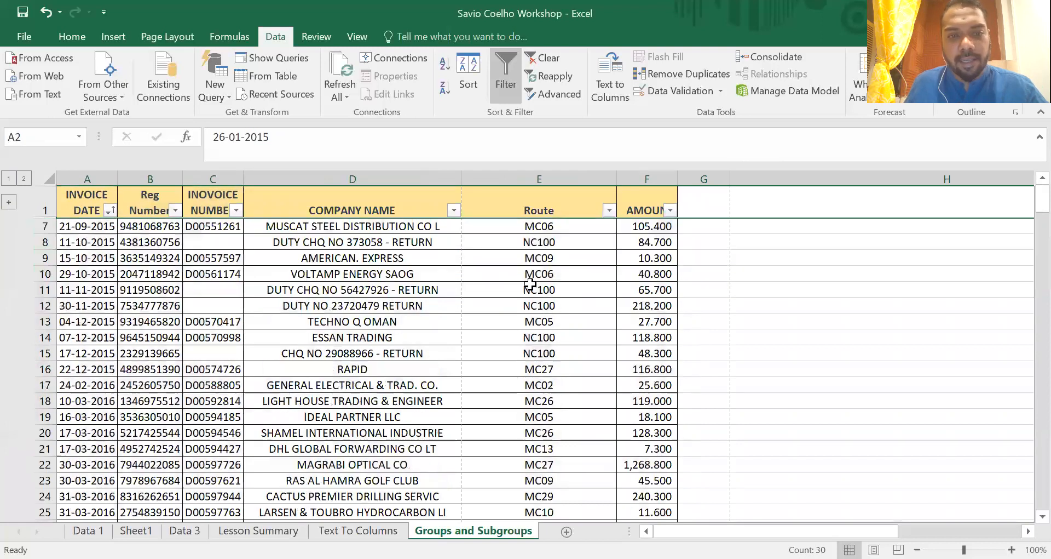
# Look through the rows remaining below the header and expand the group of rows 2 to 6 again
pyautogui.scroll(-1, 691, 255)
pyautogui.scroll(-2, 695, 244)
pyautogui.scroll(3, 570, 208)
pyautogui.click(12, 204)
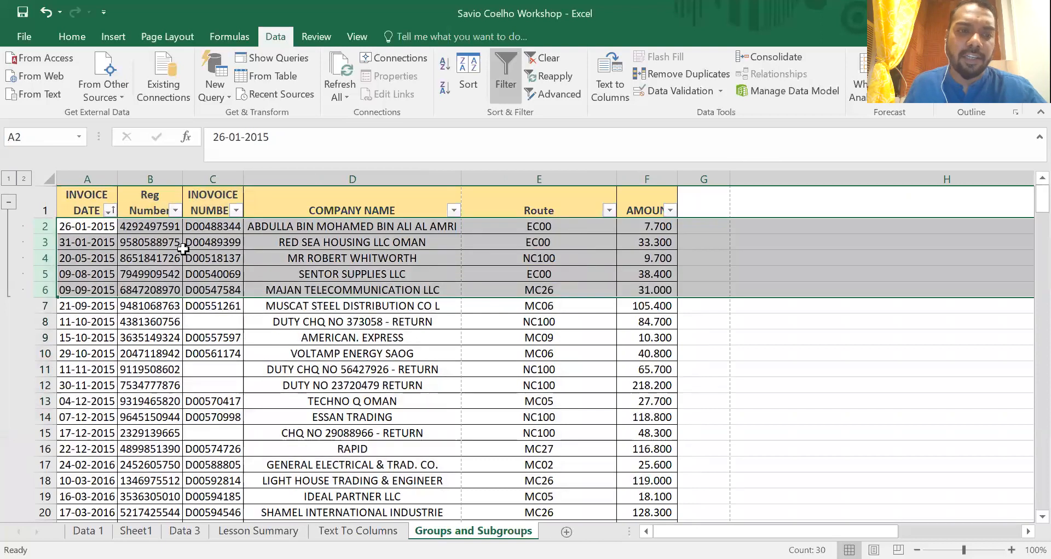
pyautogui.click(356, 274)
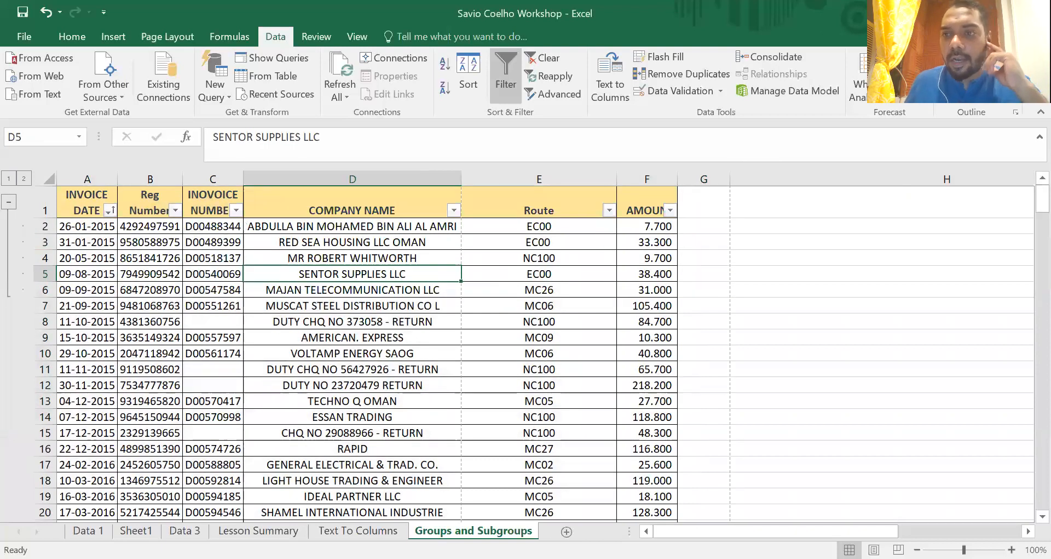
# Ungroup the rows across the entire invoice table from A1 to F38
pyautogui.click(83, 178)
pyautogui.hotkey('ctrl', 'Home')
pyautogui.hotkey('ctrl', 'shift', 'Right')
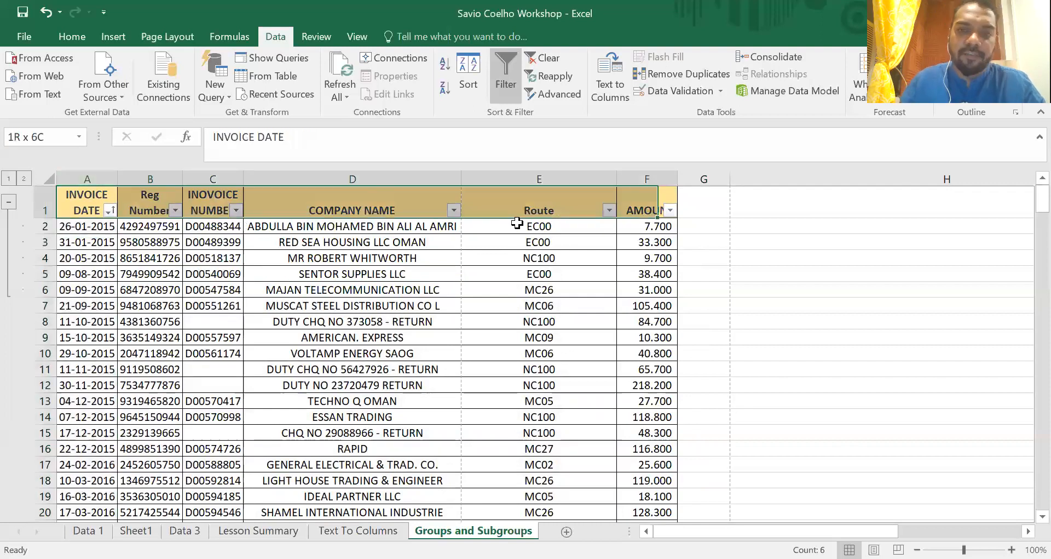
pyautogui.hotkey('ctrl', 'shift', 'Down')
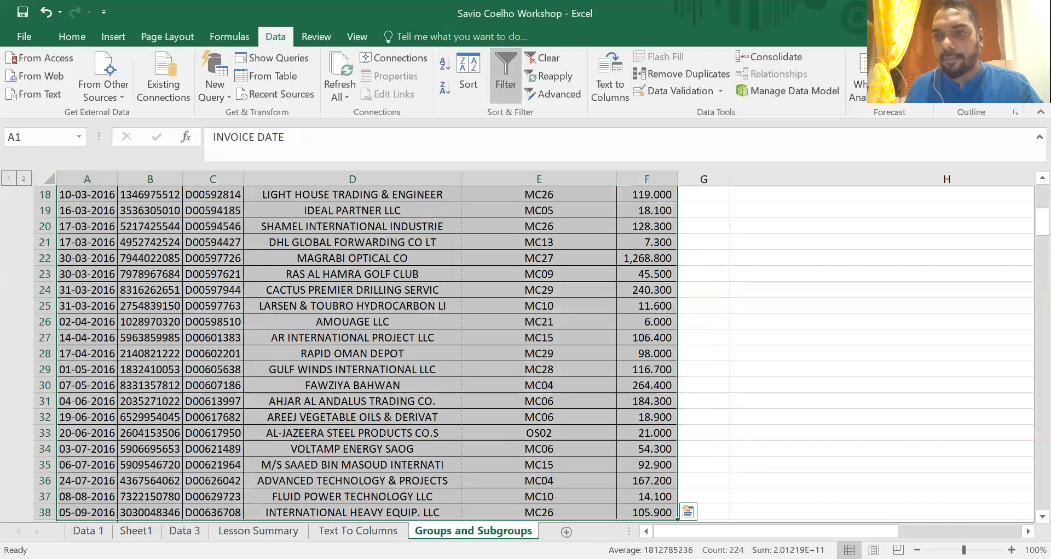
pyautogui.hotkey('shift', 'alt', 'Left')
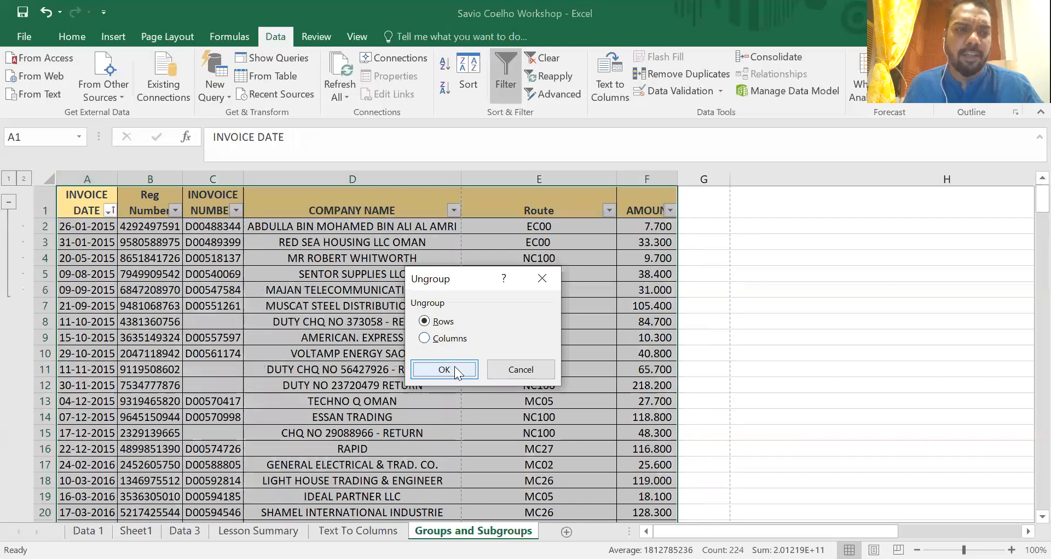
pyautogui.click(455, 366)
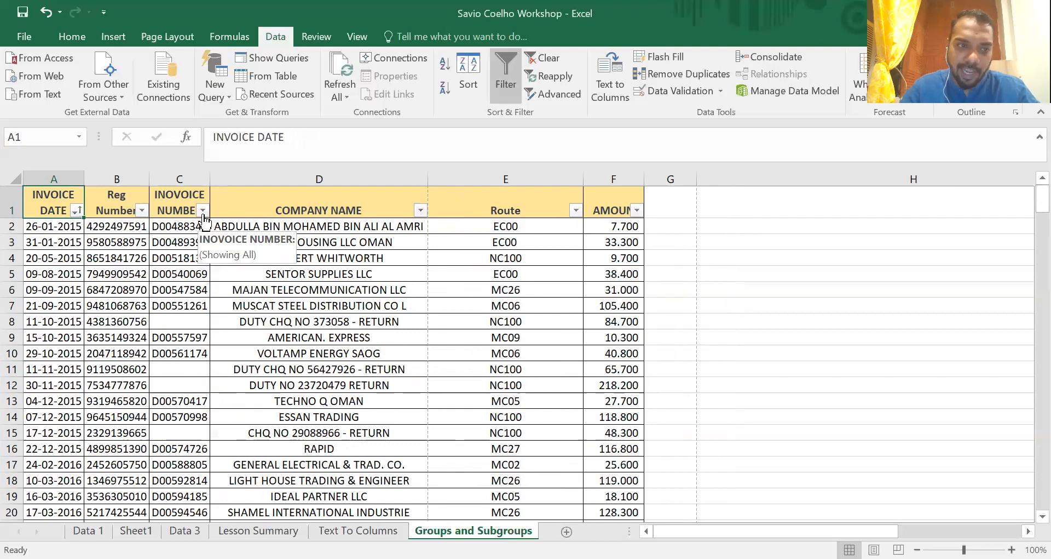
pyautogui.hotkey('ctrl', 'shift', 'Right')
pyautogui.hotkey('ctrl', 'shift', 'Down')
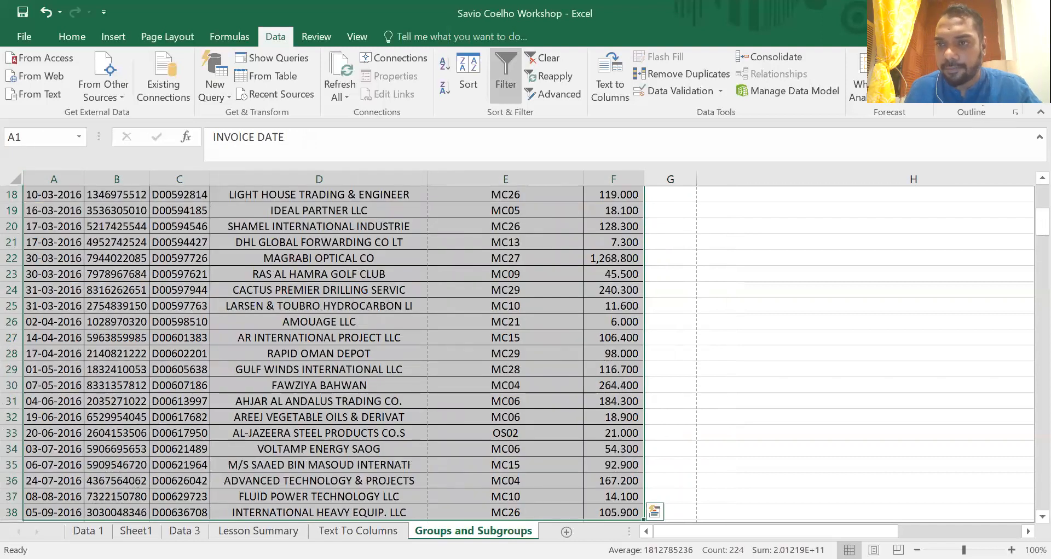
pyautogui.click(976, 92)
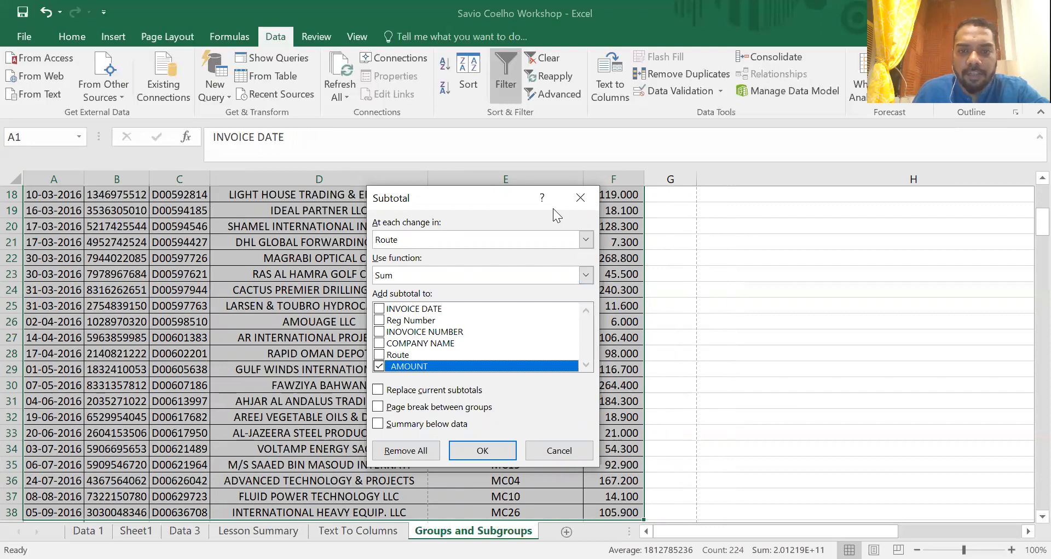
pyautogui.moveTo(553, 208); pyautogui.dragTo(823, 225)
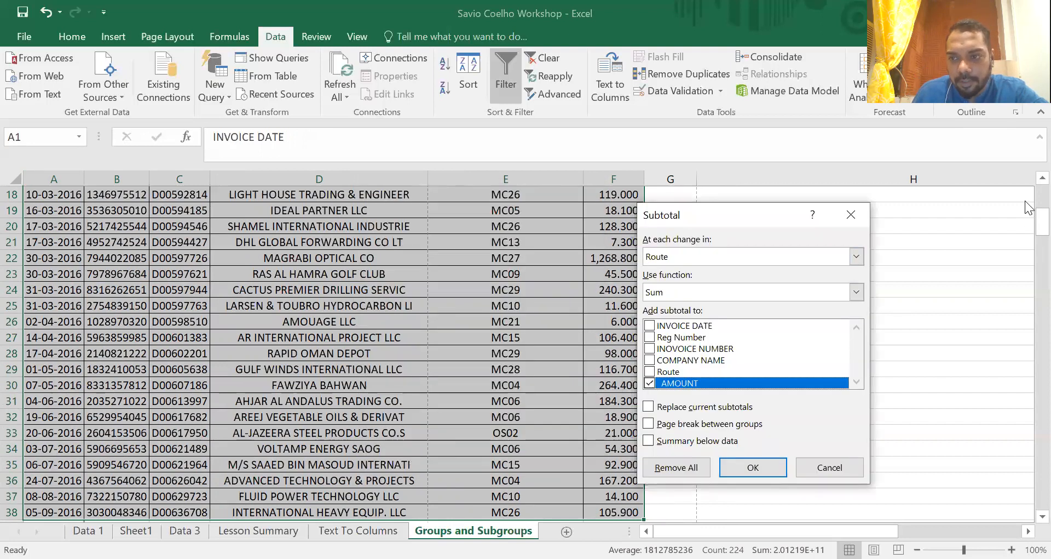
pyautogui.click(856, 215)
pyautogui.click(507, 274)
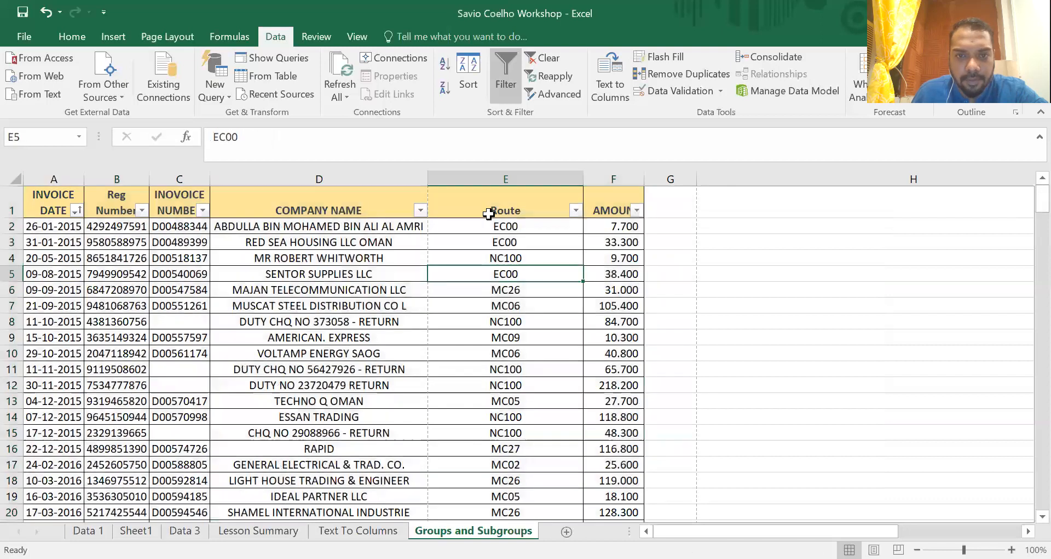
pyautogui.rightClick(489, 212)
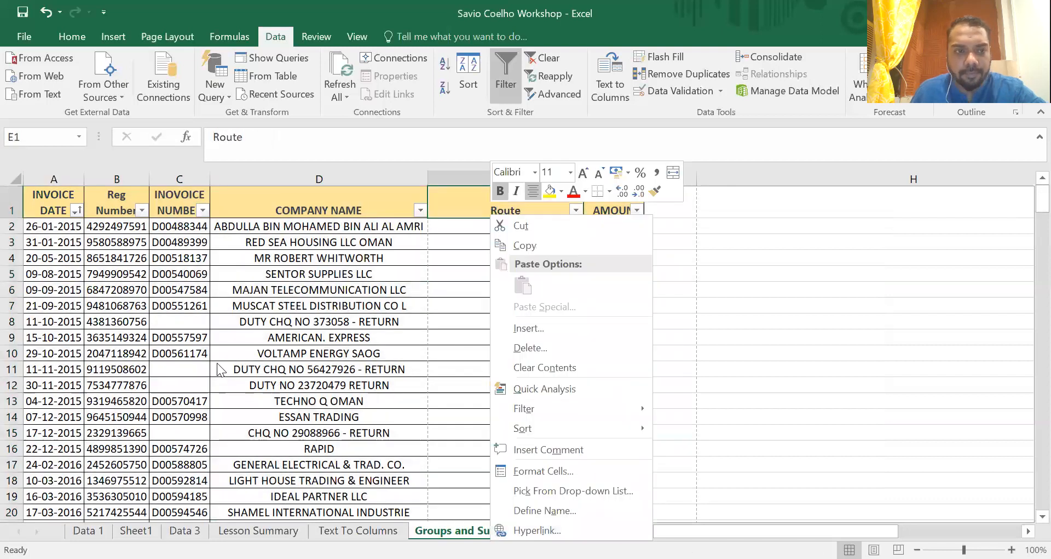
pyautogui.press('Escape')
# Add subtotals to the invoice table from A1 to F38, using Sum on AMOUNT at each change in Route
pyautogui.click(86, 201)
pyautogui.press('Left')
pyautogui.hotkey('ctrl', 'shift', 'Right')
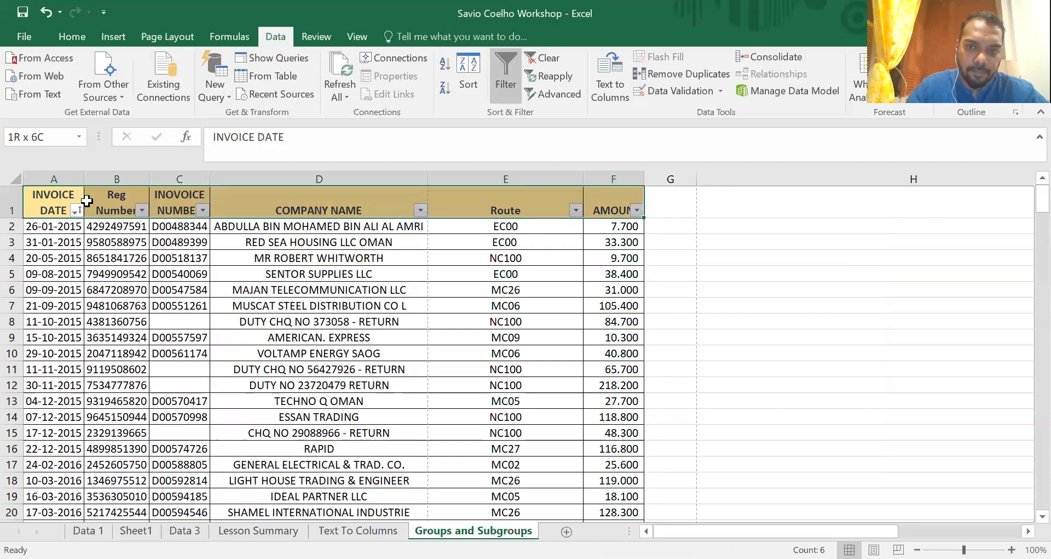
pyautogui.hotkey('ctrl', 'shift', 'Down')
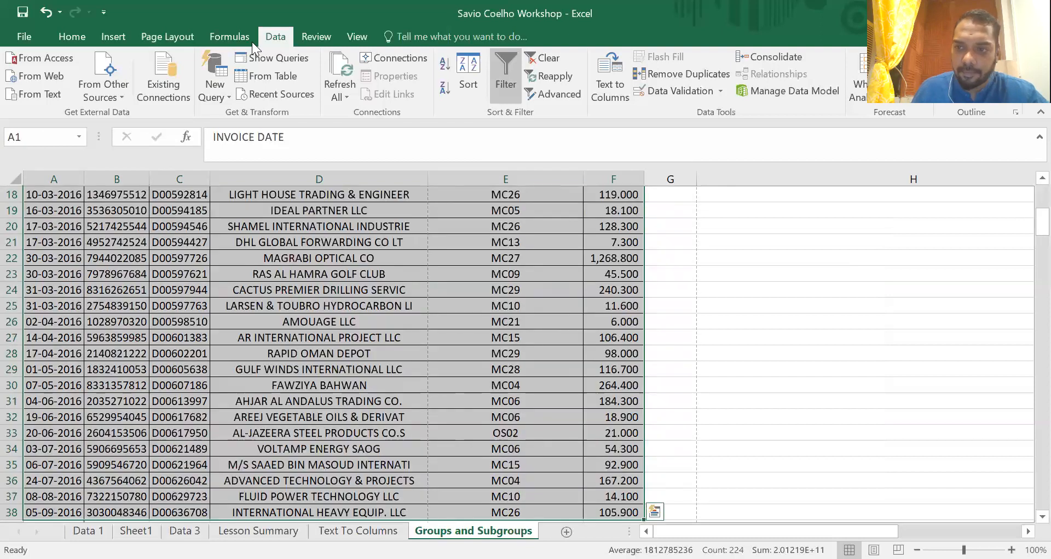
pyautogui.hotkey('ctrl', 'BackSpace')
pyautogui.click(972, 93)
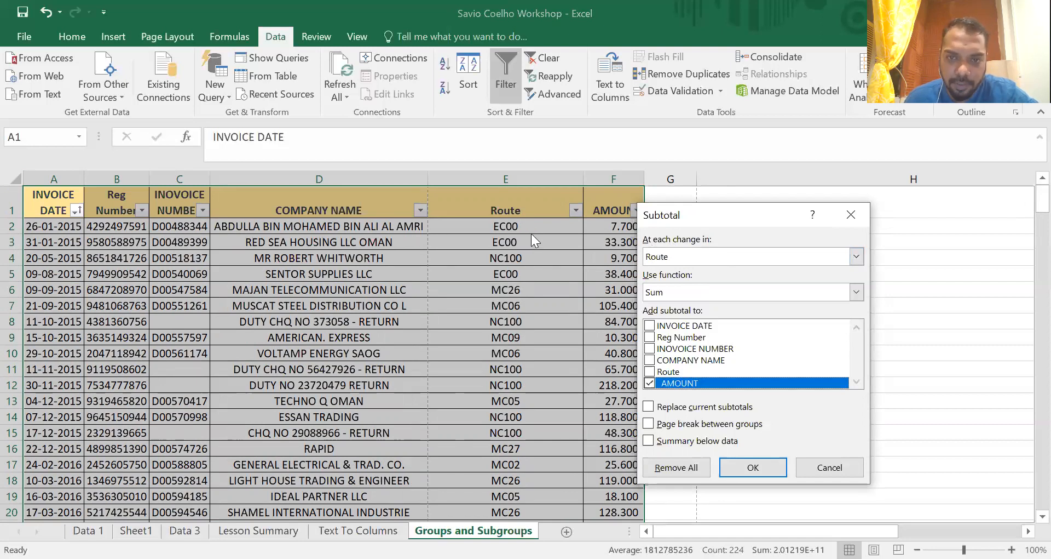
pyautogui.click(659, 290)
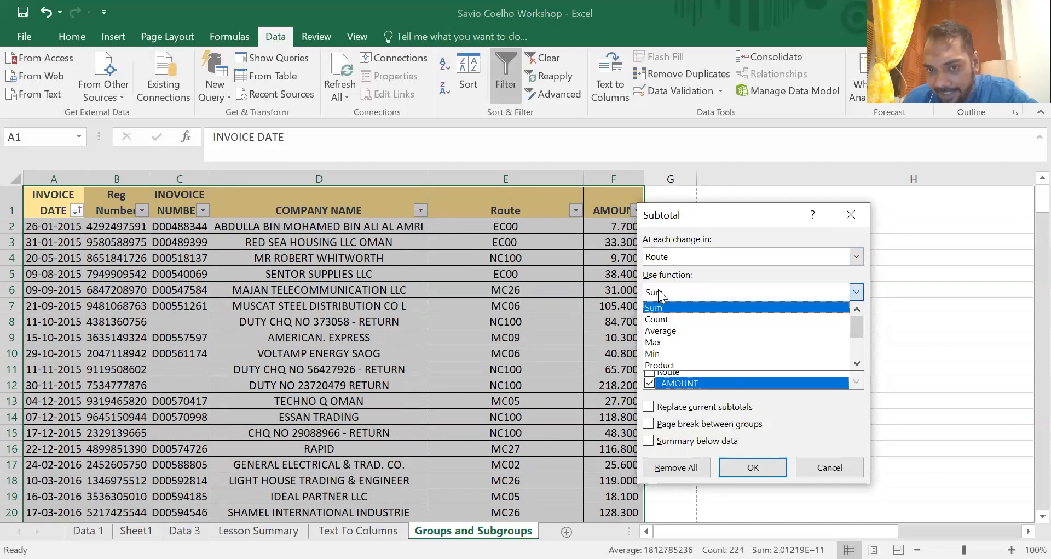
pyautogui.click(670, 342)
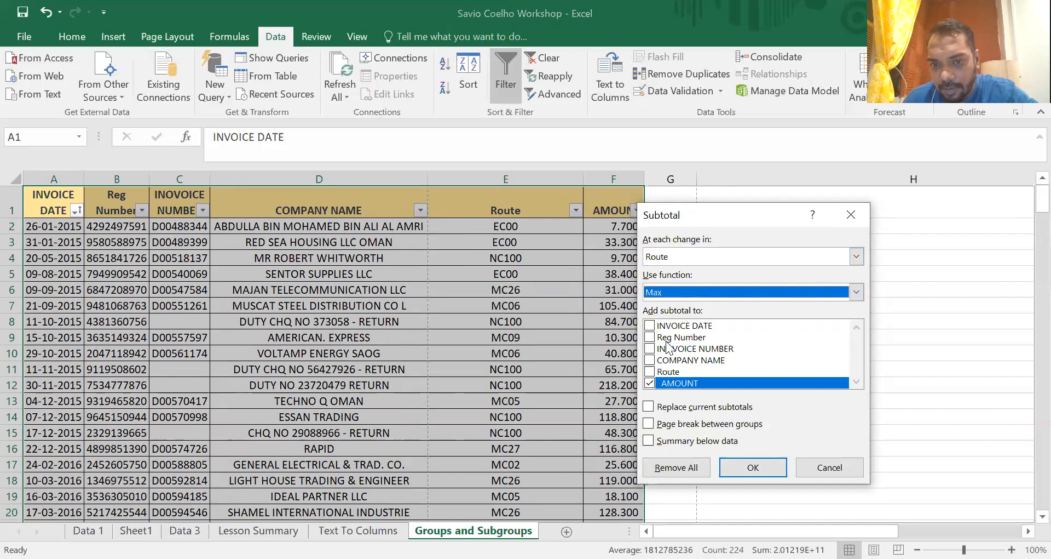
pyautogui.click(712, 293)
pyautogui.moveTo(856, 322)
pyautogui.mouseDown()
pyautogui.moveTo(857, 356)
pyautogui.moveTo(856, 312)
pyautogui.mouseUp()
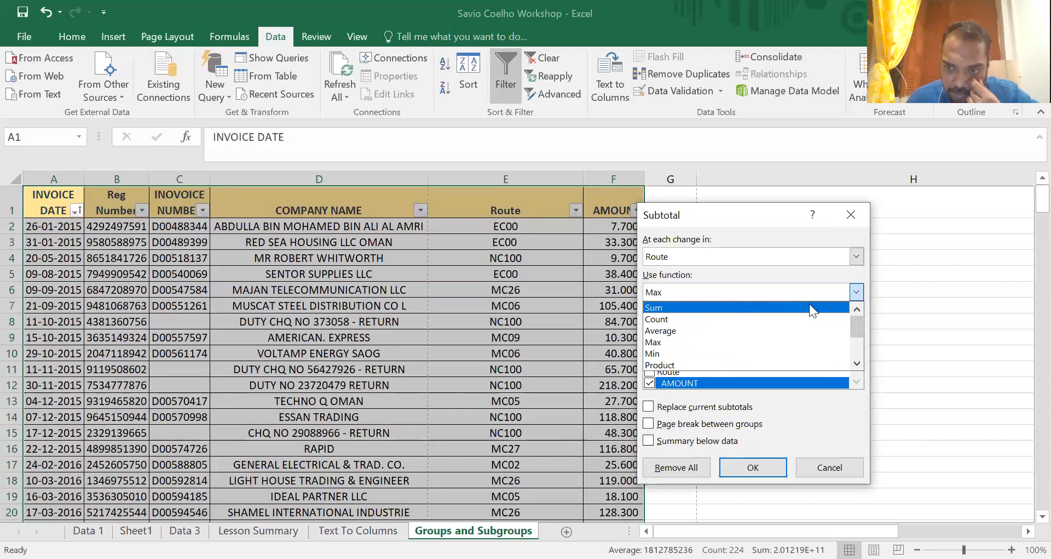
pyautogui.click(675, 307)
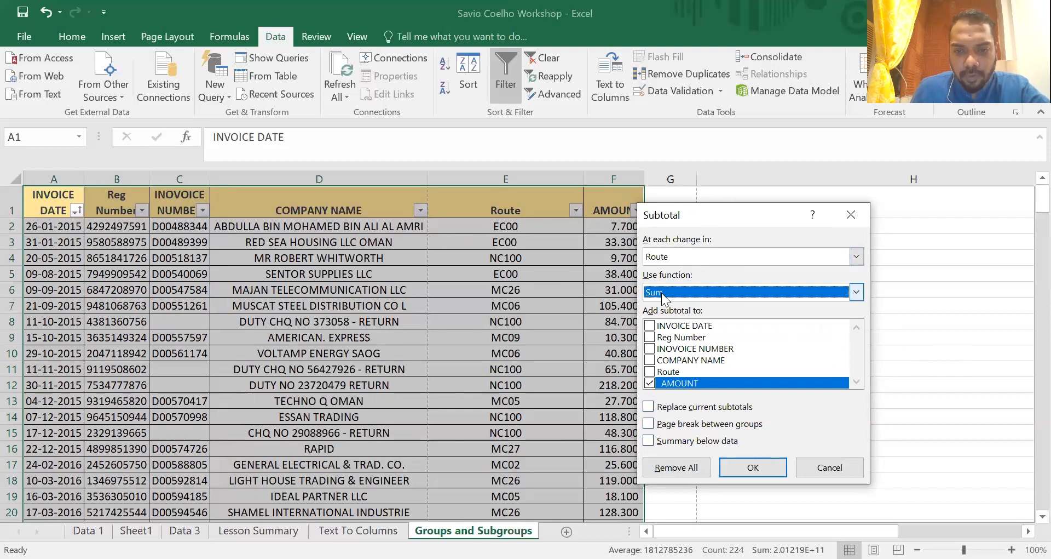
pyautogui.click(754, 468)
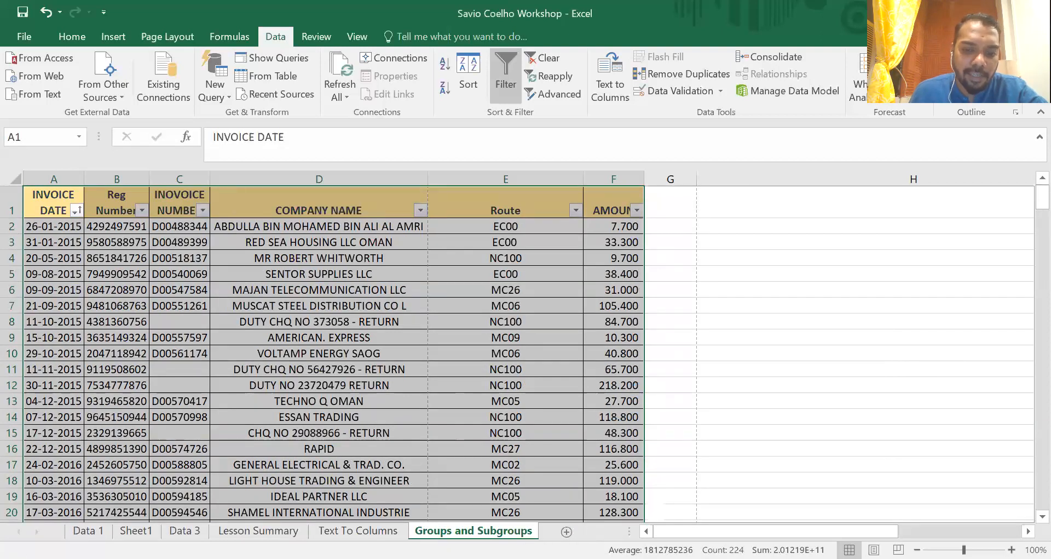
# Examine the first route subtotals and their formulas against the invoice rows and amounts they cover
pyautogui.click(548, 372)
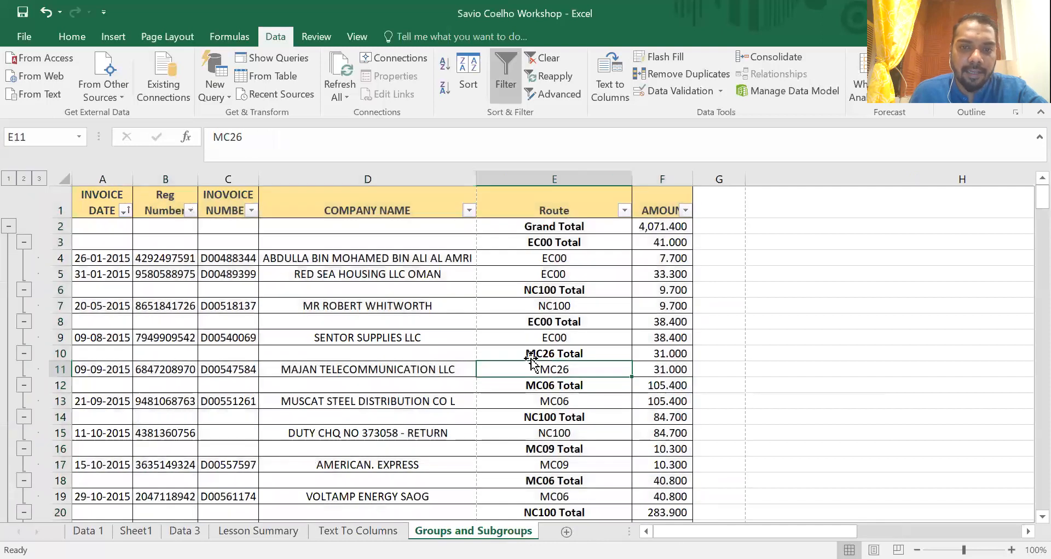
pyautogui.click(652, 241)
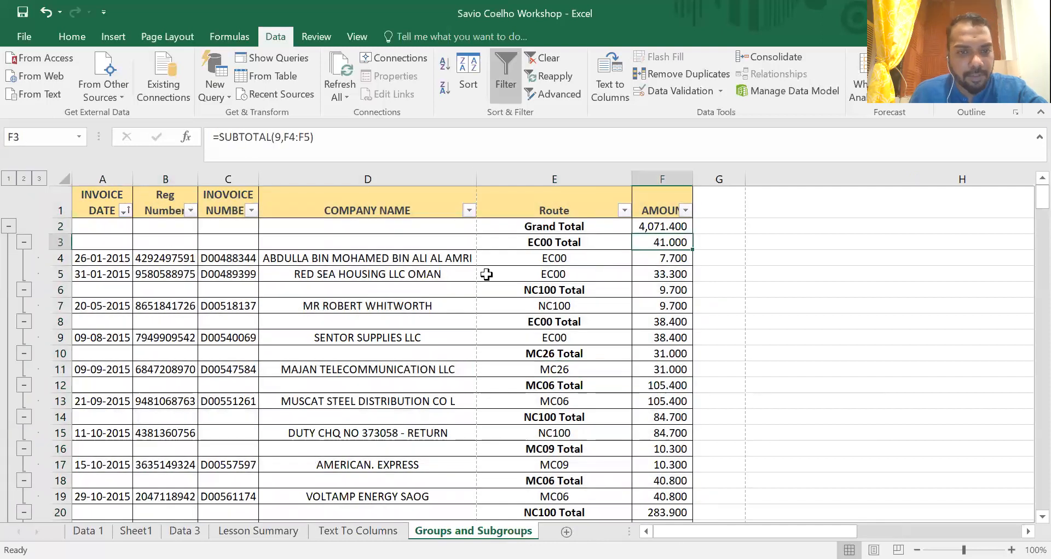
pyautogui.moveTo(569, 259); pyautogui.dragTo(570, 272)
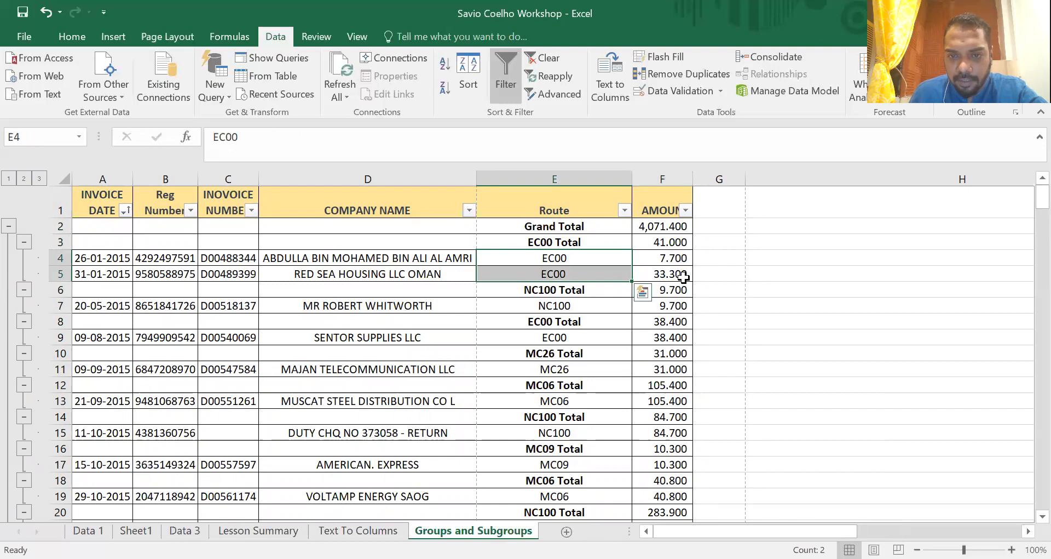
pyautogui.moveTo(678, 241); pyautogui.dragTo(365, 240)
pyautogui.moveTo(679, 289); pyautogui.dragTo(526, 291)
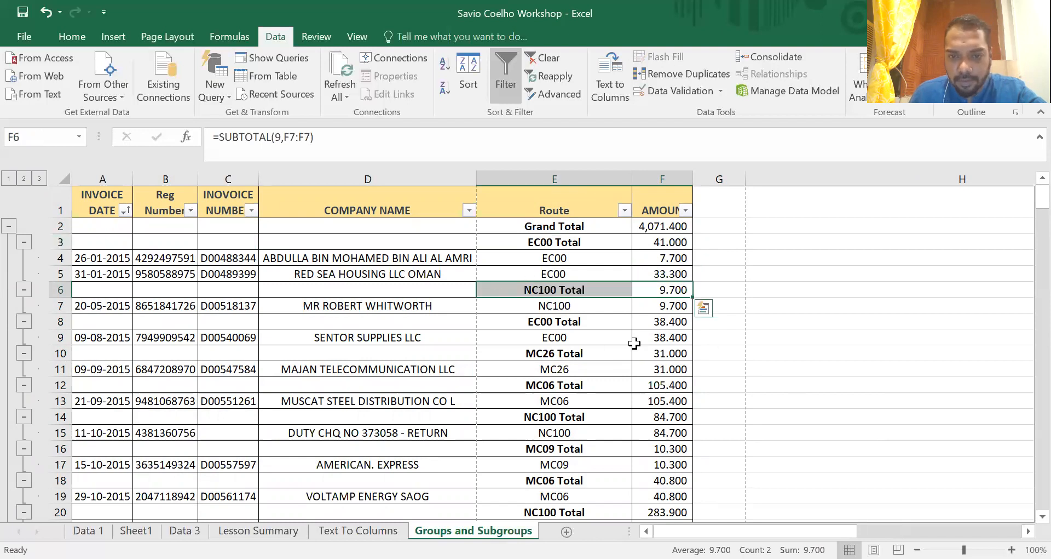
pyautogui.click(558, 324)
pyautogui.click(594, 363)
pyautogui.click(671, 355)
pyautogui.click(671, 366)
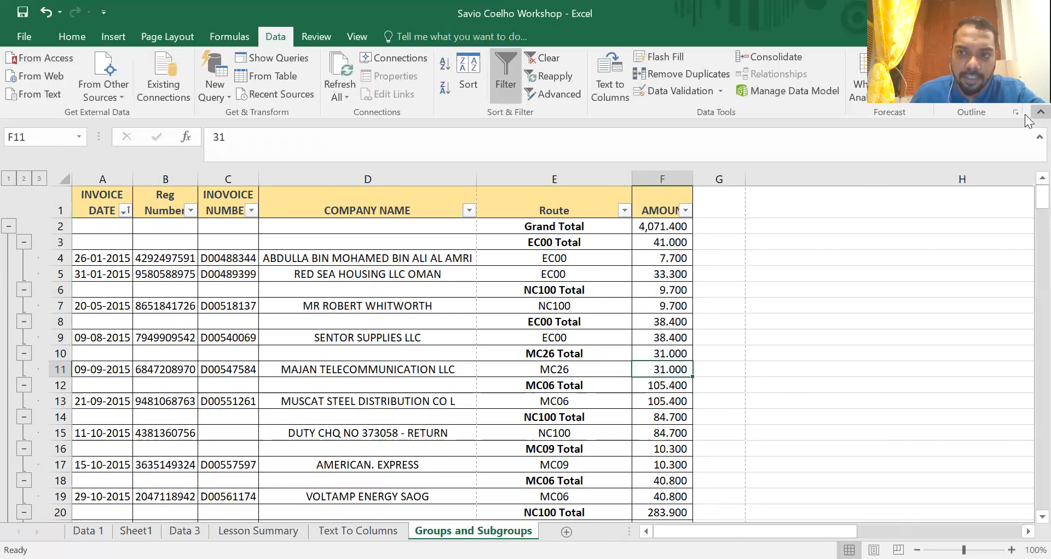
# Collapse the row outline to level 2, look through the route totals, and expand it back to level 3
pyautogui.click(30, 180)
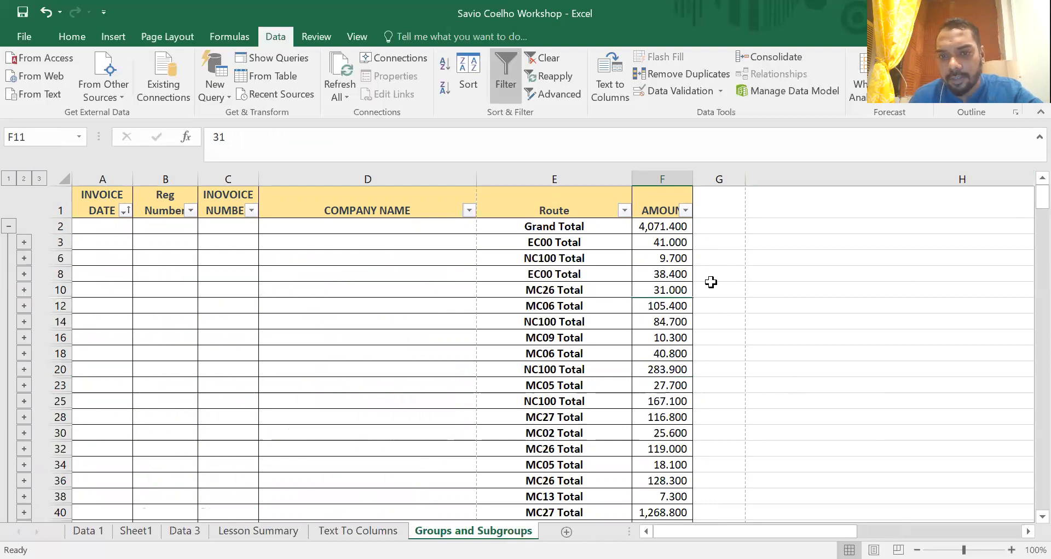
pyautogui.scroll(-3, 633, 265)
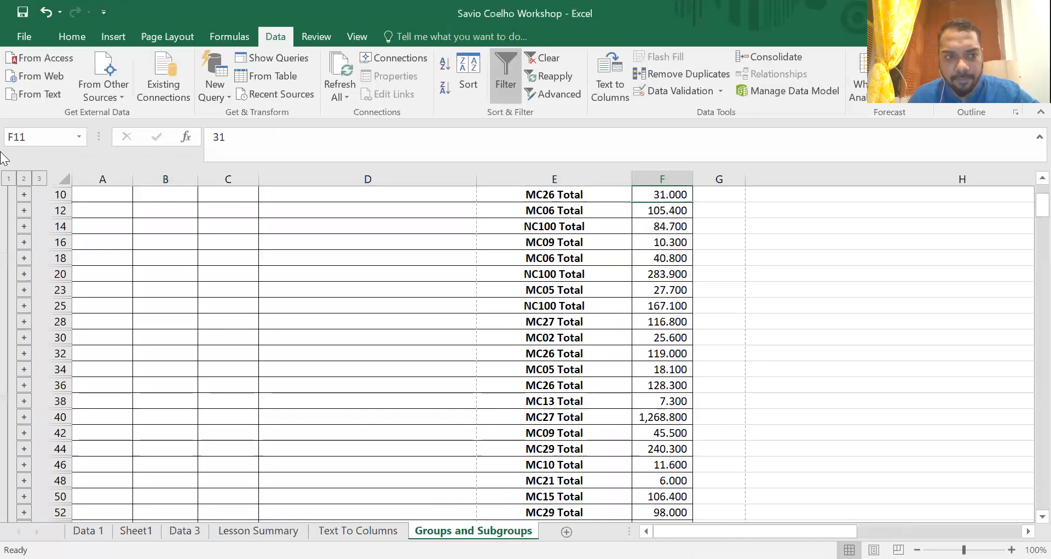
pyautogui.click(39, 178)
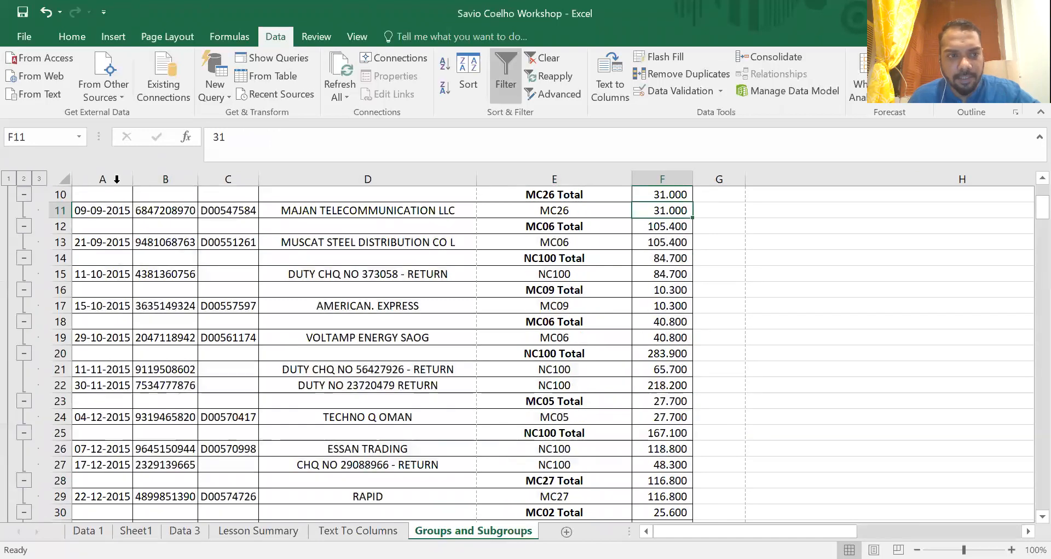
# Collapse the row outline to level 1 to check the Grand Total amount, and expand it through level 2 to level 3
pyautogui.scroll(3, 560, 301)
pyautogui.click(9, 179)
pyautogui.click(662, 225)
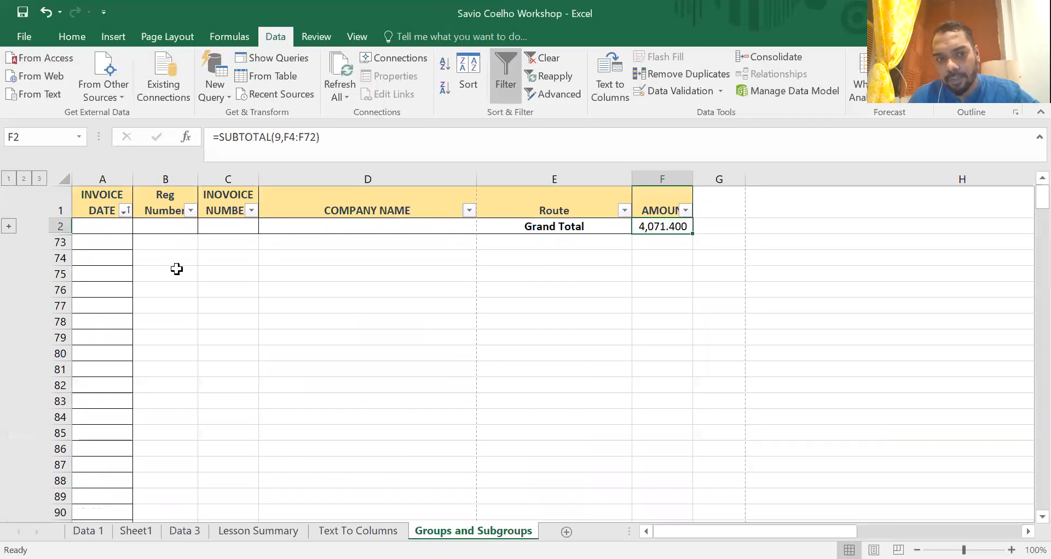
pyautogui.click(24, 179)
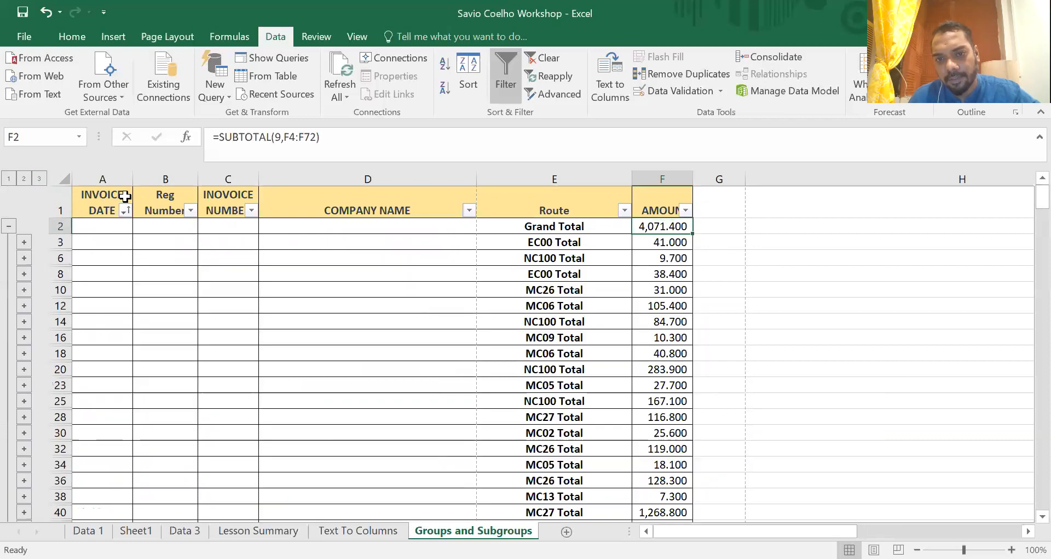
pyautogui.click(40, 179)
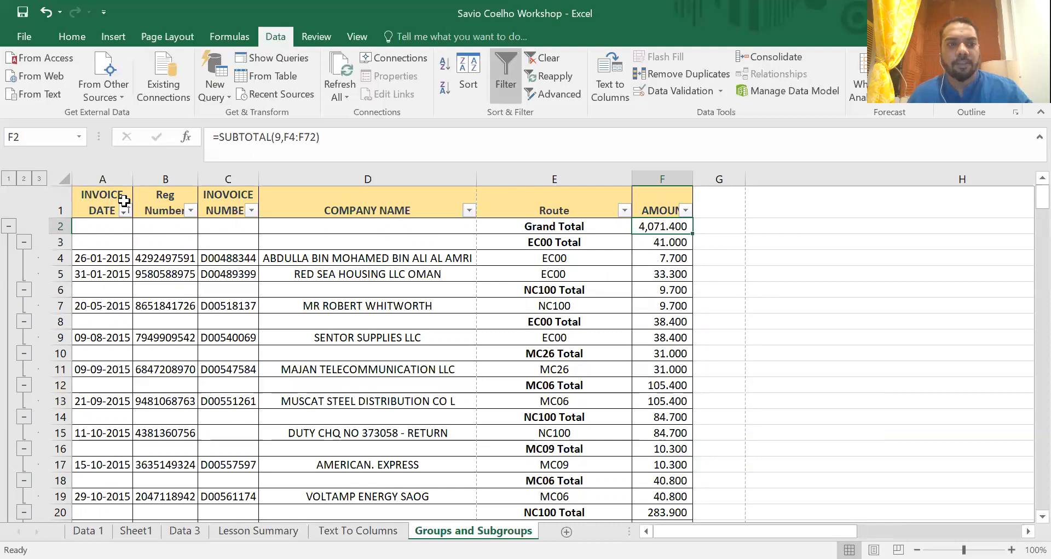
pyautogui.hotkey('ctrl', 'Home')
pyautogui.hotkey('ctrl', 'shift', 'Right')
pyautogui.hotkey('shift', 'Down')
pyautogui.hotkey('shift', 'Down')
pyautogui.hotkey('shift', 'Down')
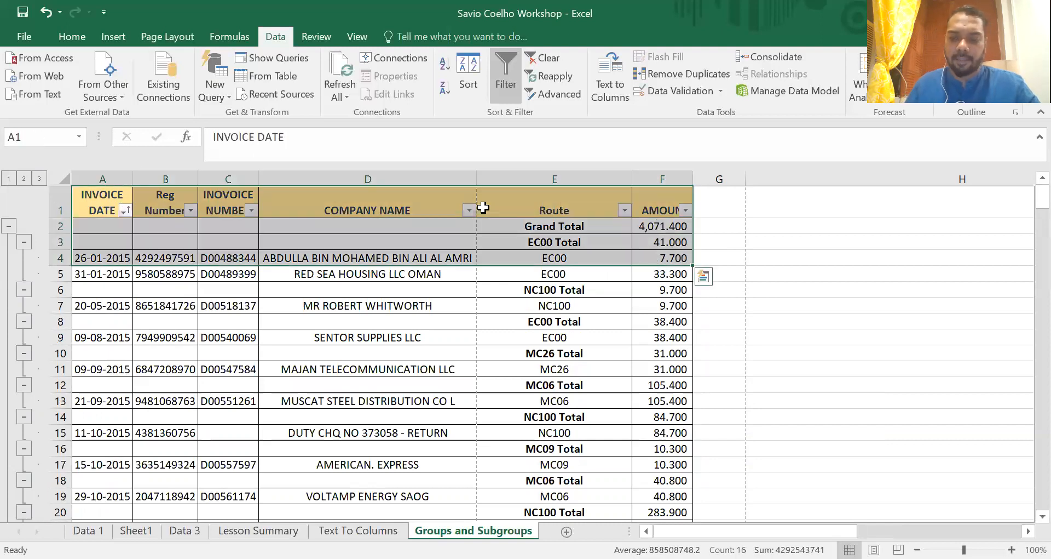
pyautogui.hotkey('ctrl', 'q')
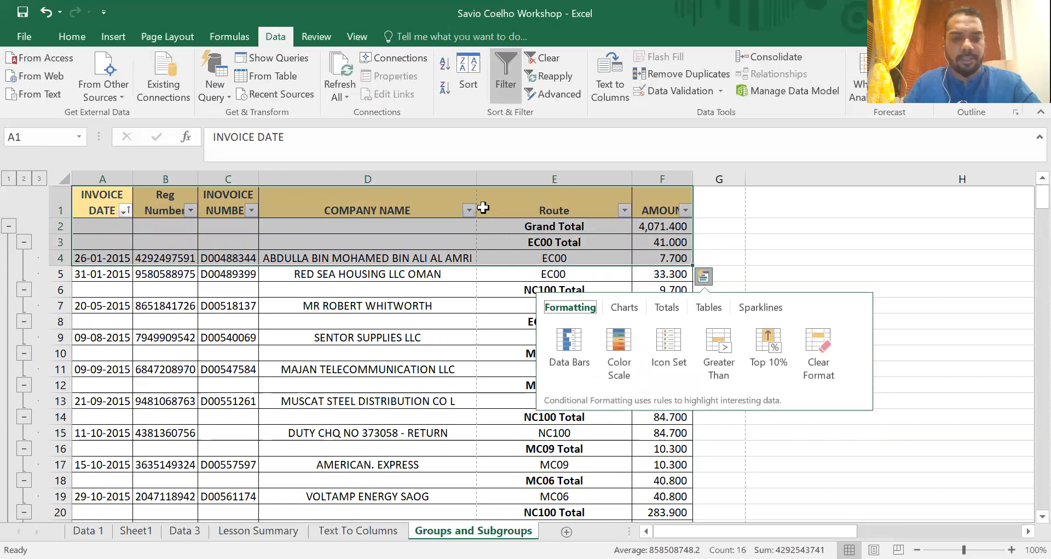
pyautogui.press('Escape')
# Redo the invoice table's AMOUNT subtotals by Route for A1 to F72, using Sum, replacing current subtotals and placing the summary below the data
pyautogui.press('Down')
pyautogui.press('Up')
pyautogui.hotkey('shift', 'Down')
pyautogui.hotkey('shift', 'Down')
pyautogui.hotkey('shift', 'Down')
pyautogui.hotkey('shift', 'Down')
pyautogui.hotkey('shift', 'Down')
pyautogui.hotkey('shift', 'Down')
pyautogui.hotkey('shift', 'Down')
pyautogui.hotkey('shift', 'Down')
pyautogui.hotkey('shift', 'Down')
pyautogui.hotkey('shift', 'Down')
pyautogui.hotkey('shift', 'Down')
pyautogui.hotkey('shift', 'Down')
pyautogui.hotkey('shift', 'Down')
pyautogui.hotkey('shift', 'Down')
pyautogui.hotkey('shift', 'Down')
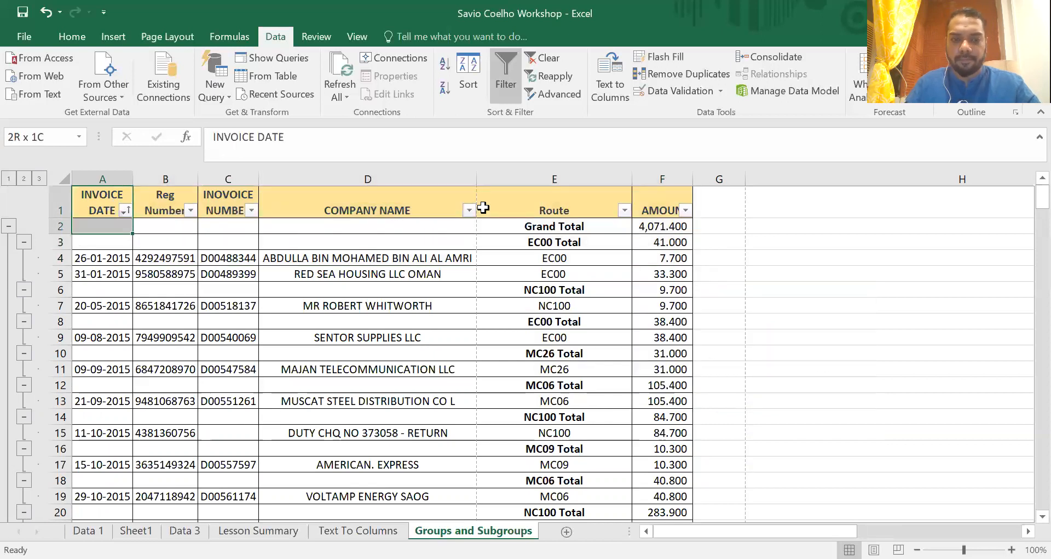
pyautogui.hotkey('shift', 'Down')
pyautogui.hotkey('shift', 'Down')
pyautogui.hotkey('shift', 'Down')
pyautogui.hotkey('shift', 'Down')
pyautogui.hotkey('shift', 'Down')
pyautogui.hotkey('shift', 'Down')
pyautogui.hotkey('shift', 'Down')
pyautogui.hotkey('shift', 'Down')
pyautogui.hotkey('shift', 'Down')
pyautogui.hotkey('shift', 'Down')
pyautogui.hotkey('shift', 'Down')
pyautogui.hotkey('shift', 'Down')
pyautogui.hotkey('shift', 'Down')
pyautogui.hotkey('shift', 'Down')
pyautogui.hotkey('shift', 'Down')
pyautogui.hotkey('shift', 'Down')
pyautogui.hotkey('shift', 'Down')
pyautogui.hotkey('shift', 'Down')
pyautogui.hotkey('shift', 'Down')
pyautogui.hotkey('shift', 'Down')
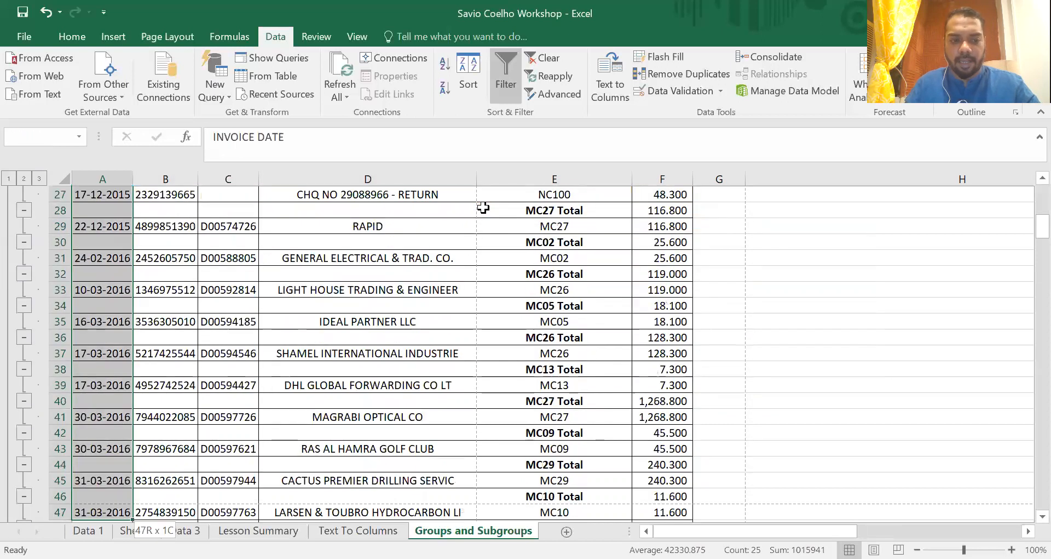
pyautogui.hotkey('shift', 'Down')
pyautogui.hotkey('shift', 'Down')
pyautogui.hotkey('shift', 'Down')
pyautogui.hotkey('shift', 'Down')
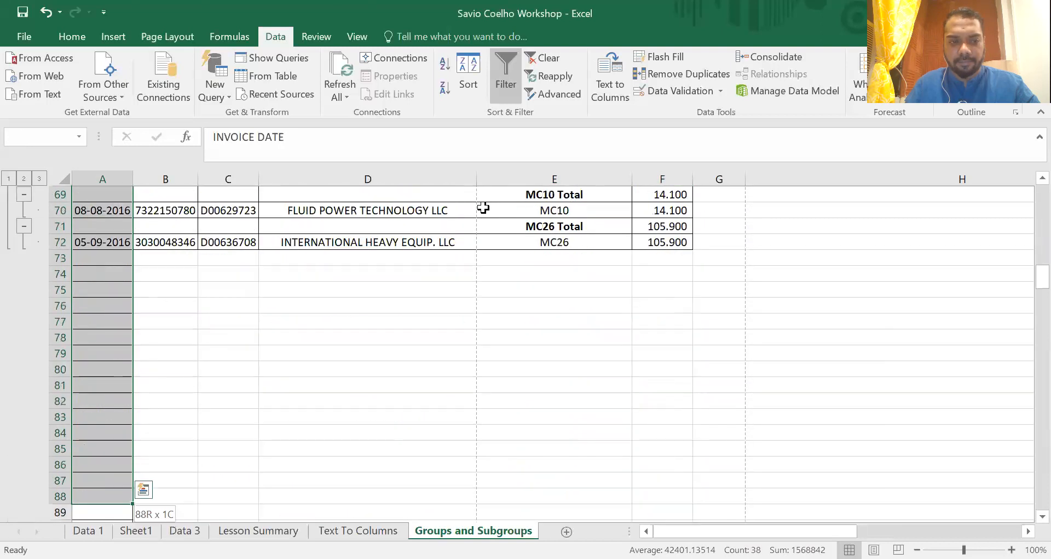
pyautogui.hotkey('shift', 'Up')
pyautogui.hotkey('shift', 'Up')
pyautogui.hotkey('shift', 'Up')
pyautogui.hotkey('shift', 'Up')
pyautogui.hotkey('shift', 'Up')
pyautogui.hotkey('shift', 'Up')
pyautogui.hotkey('shift', 'Up')
pyautogui.hotkey('shift', 'Up')
pyautogui.hotkey('shift', 'Up')
pyautogui.hotkey('shift', 'Up')
pyautogui.hotkey('shift', 'Up')
pyautogui.hotkey('shift', 'Up')
pyautogui.hotkey('shift', 'Up')
pyautogui.hotkey('shift', 'Up')
pyautogui.hotkey('shift', 'Up')
pyautogui.hotkey('shift', 'Up')
pyautogui.hotkey('shift', 'Up')
pyautogui.hotkey('ctrl', 'shift', 'Right')
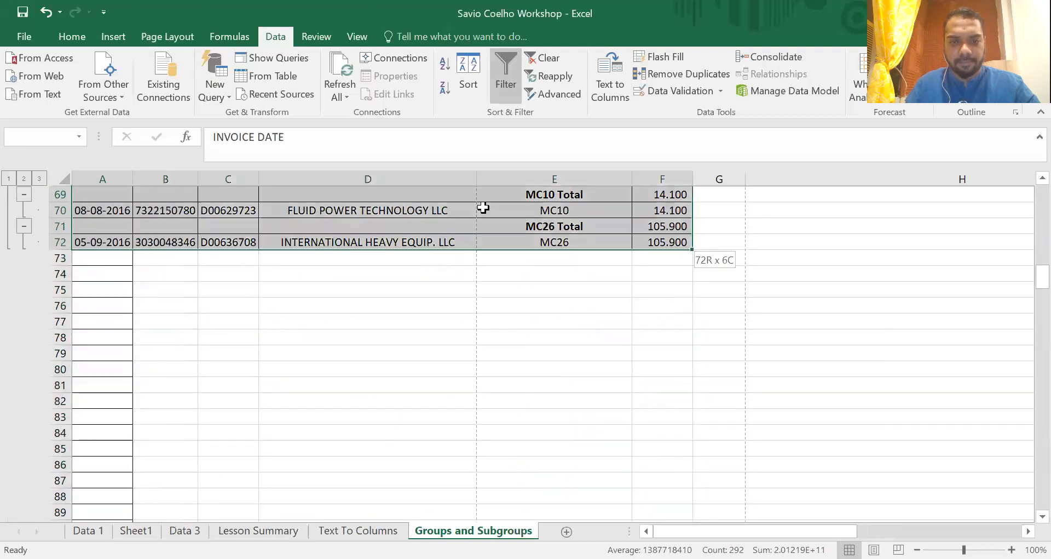
pyautogui.click(984, 106)
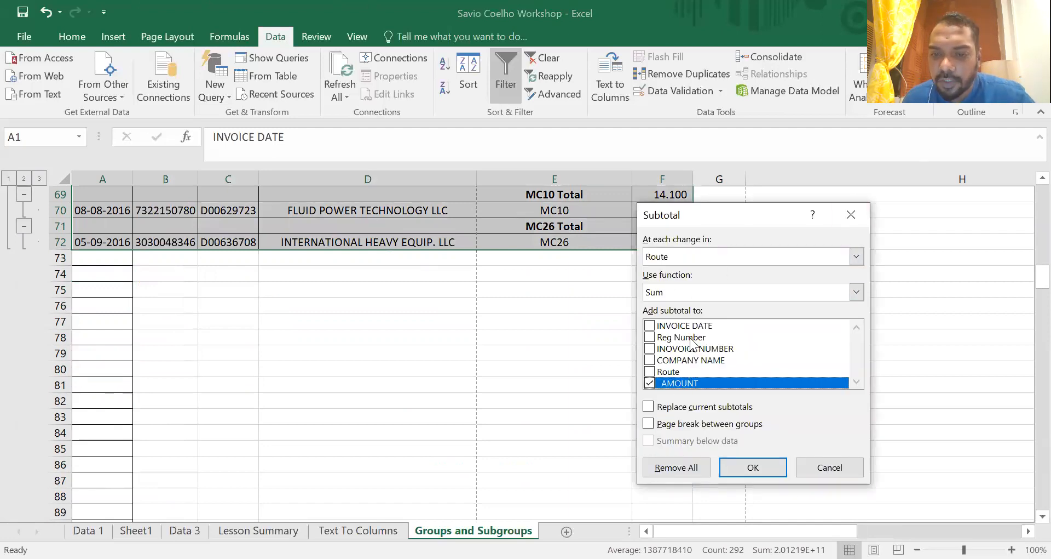
pyautogui.click(648, 406)
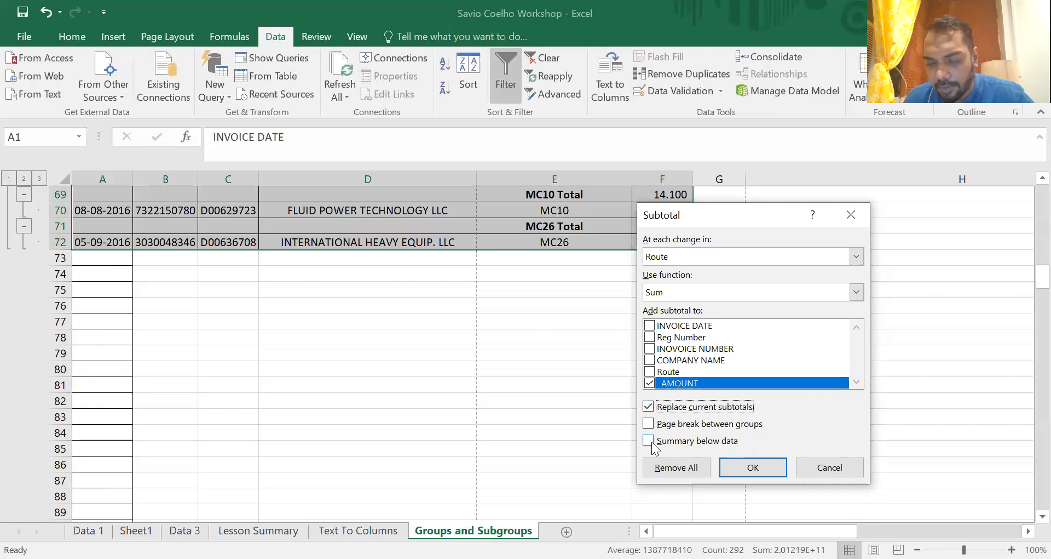
pyautogui.click(649, 441)
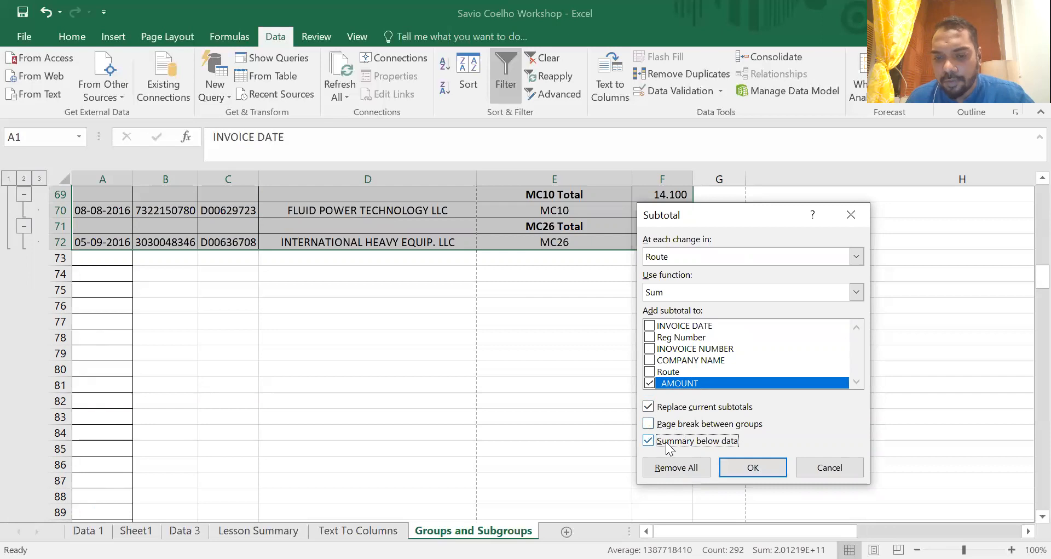
pyautogui.click(757, 468)
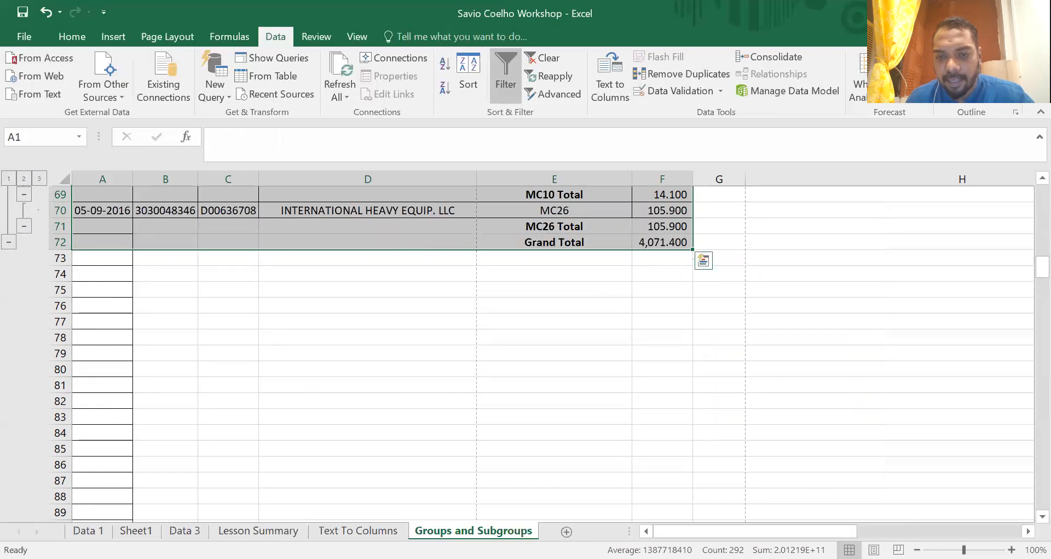
# Examine the position of the Grand Total row and of the first route totals relative to their invoice rows
pyautogui.click(561, 243)
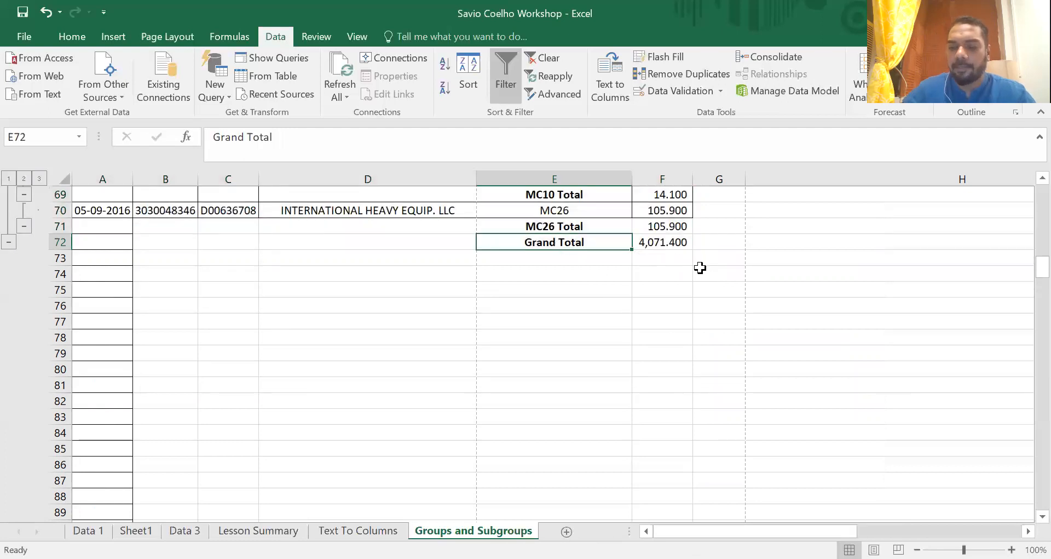
pyautogui.press('Right')
pyautogui.press('Right')
pyautogui.hotkey('ctrl', 'Up')
pyautogui.press('Left')
pyautogui.press('Left')
pyautogui.press('Down')
pyautogui.press('Down')
pyautogui.press('Down')
pyautogui.press('Down')
pyautogui.press('Down')
pyautogui.press('Down')
pyautogui.press('Down')
pyautogui.press('Up')
pyautogui.press('Up')
pyautogui.press('Up')
pyautogui.press('Up')
pyautogui.press('Up')
pyautogui.press('Down')
pyautogui.press('Down')
pyautogui.press('Down')
pyautogui.press('Down')
pyautogui.press('Down')
pyautogui.press('Up')
pyautogui.press('Down')
# Collapse the row outline to level 2, check the subtotal formula in F8, and expand the outline back to level 3
pyautogui.click(23, 179)
pyautogui.click(685, 259)
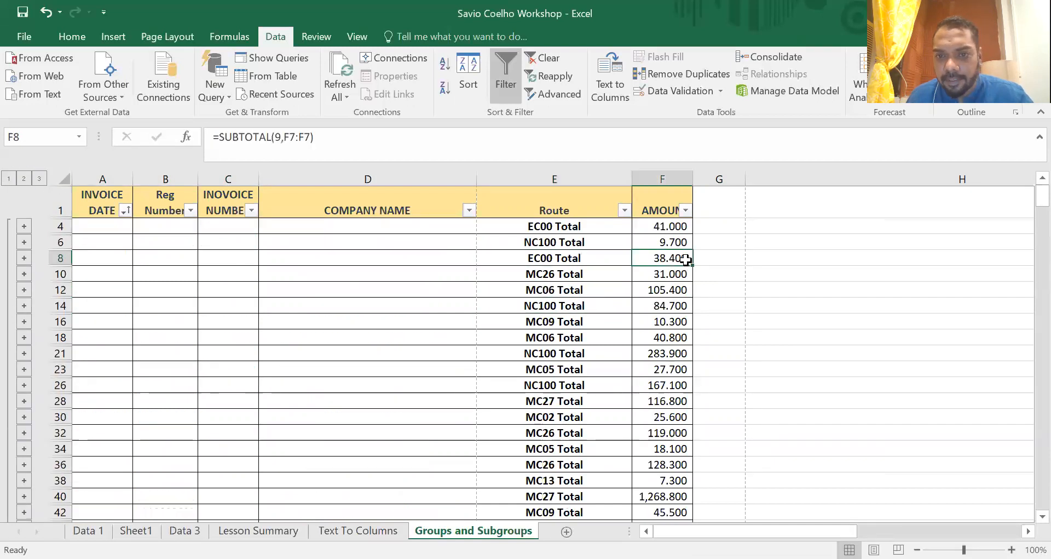
pyautogui.click(12, 178)
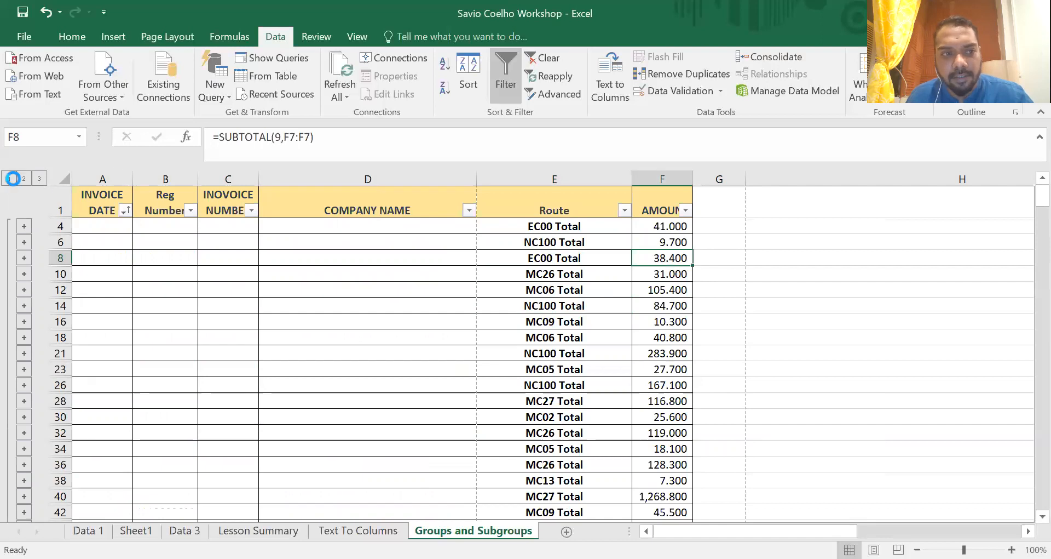
pyautogui.click(23, 180)
# Review the AMOUNT values and route subtotals from F1 to F12, and return to the AMOUNT header
pyautogui.moveTo(664, 207); pyautogui.dragTo(695, 373)
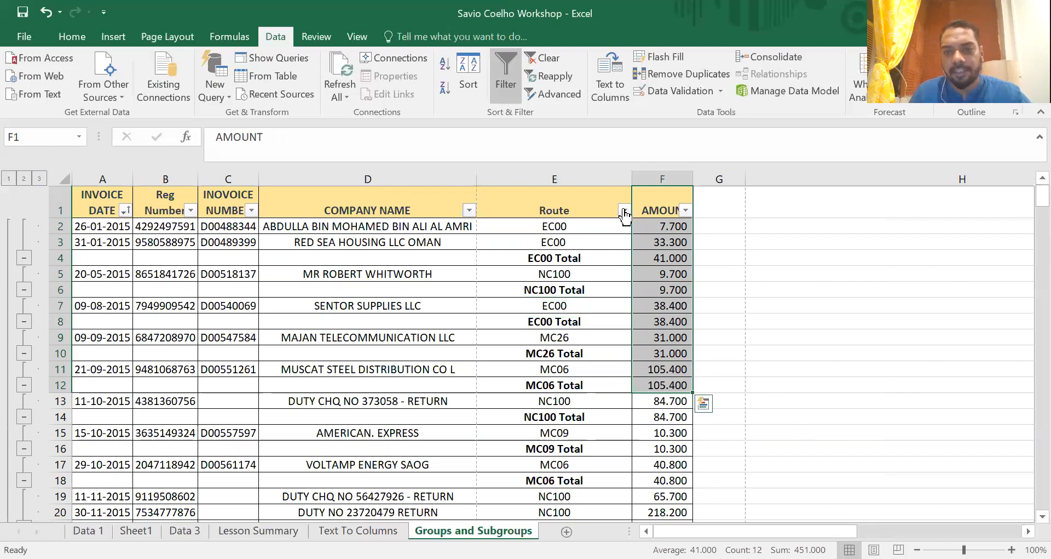
pyautogui.click(677, 241)
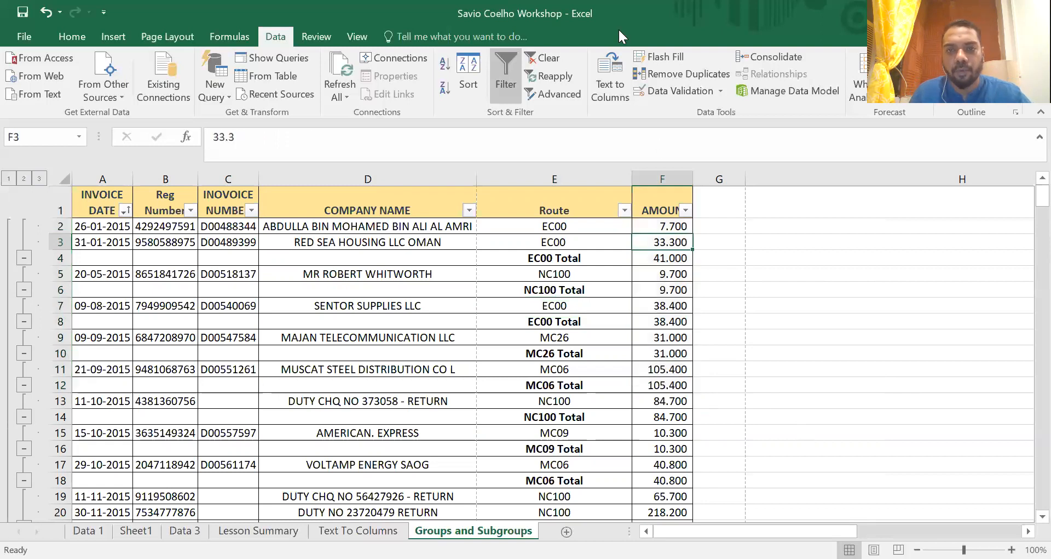
pyautogui.click(668, 200)
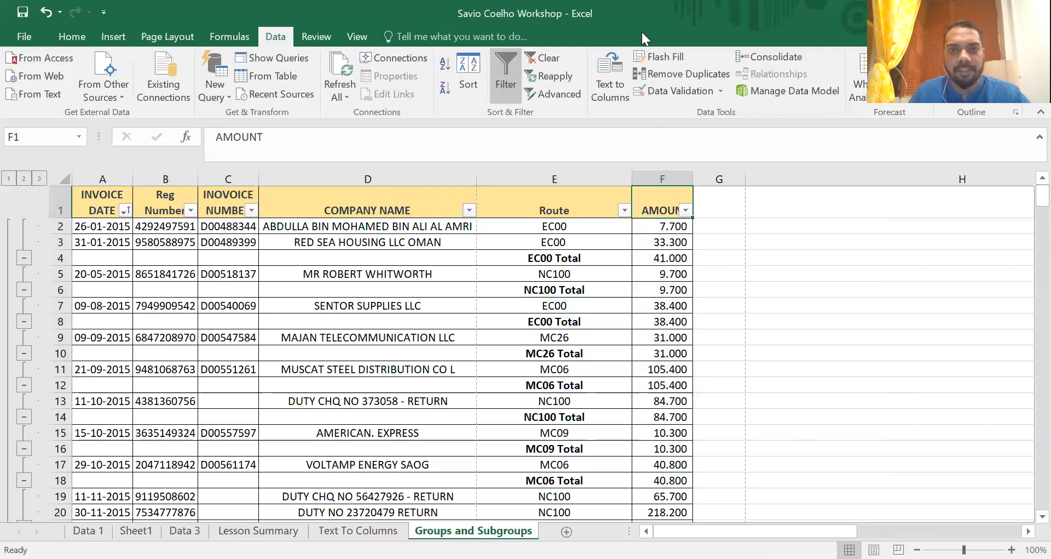